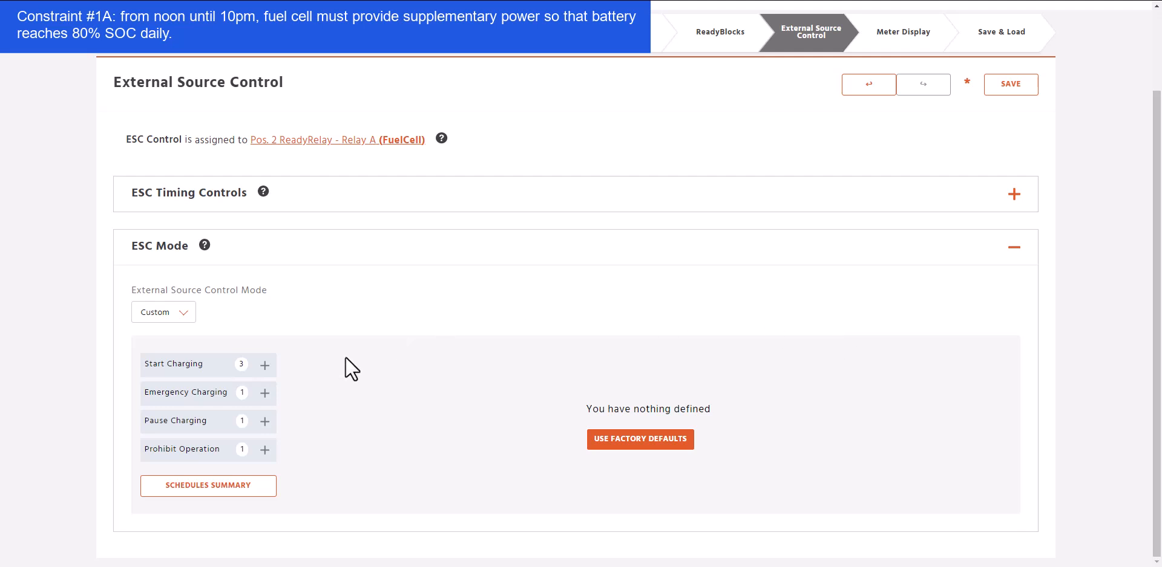
# Add a Start Charging rule with custom start settings that triggers when Battery SoC is less than or equal to 80%.
pyautogui.click(197, 369)
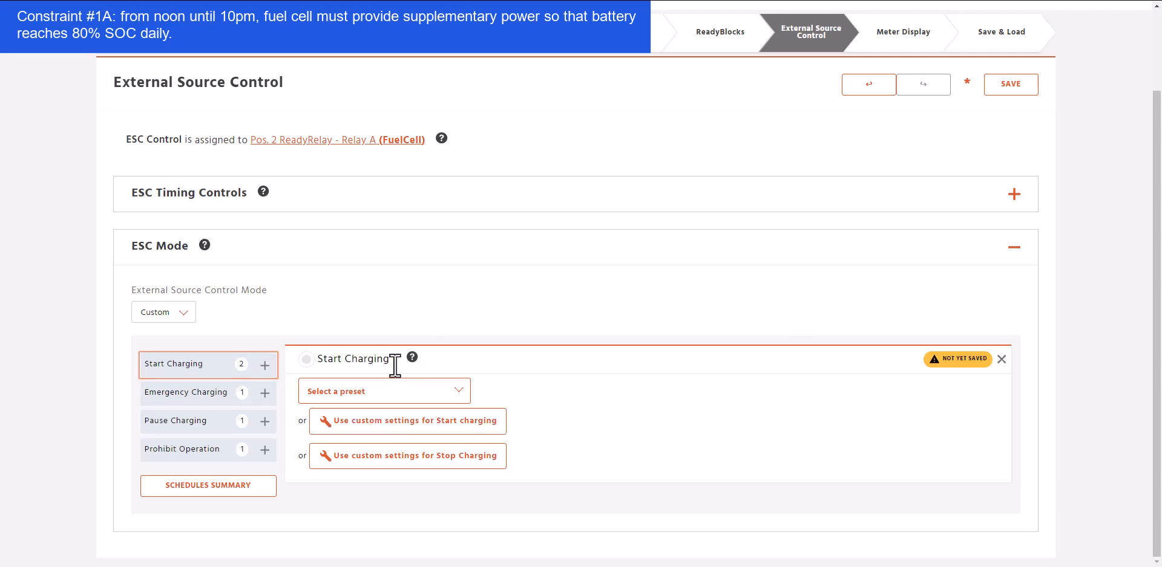
pyautogui.click(367, 422)
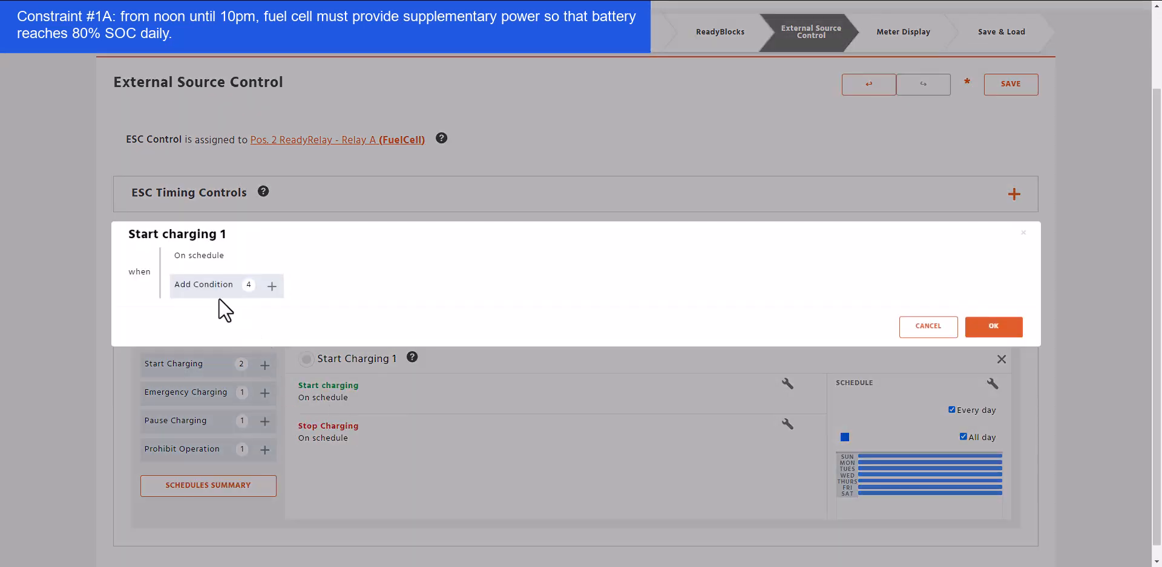
pyautogui.click(200, 292)
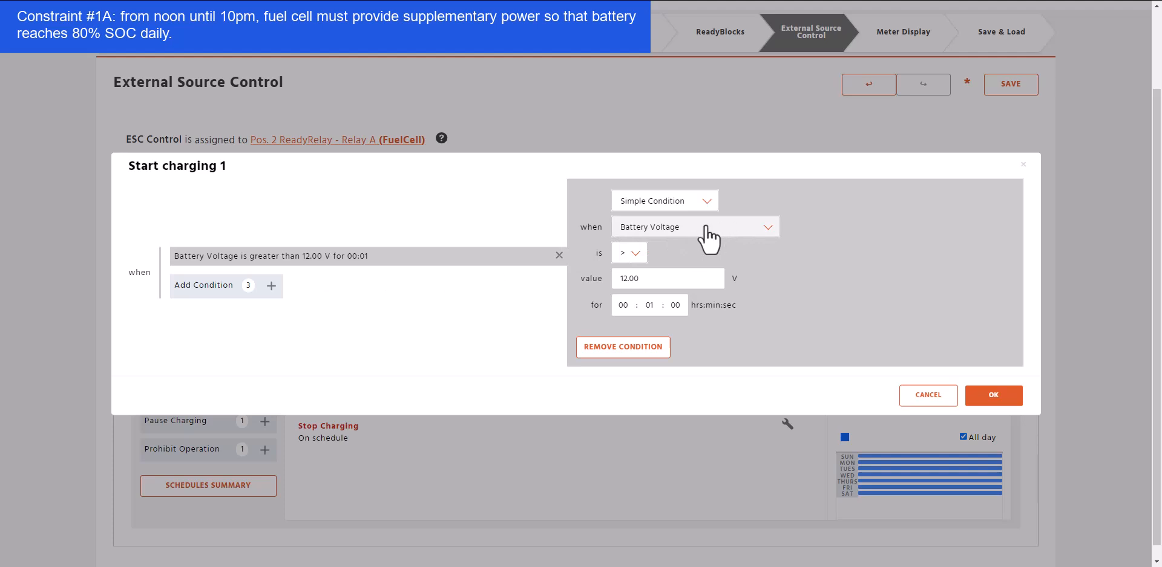
pyautogui.click(706, 230)
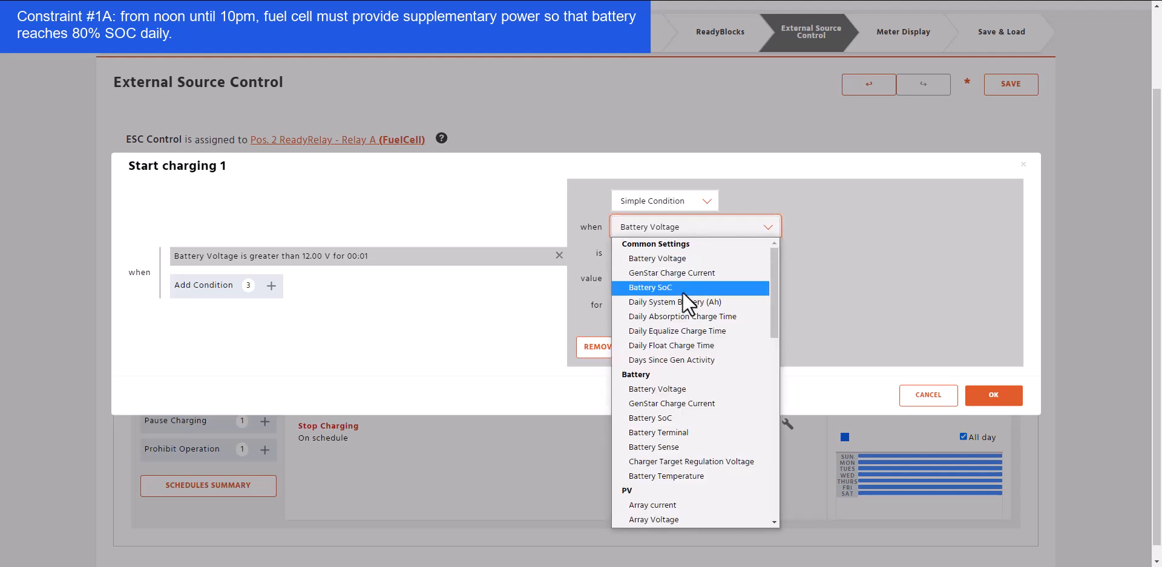
pyautogui.click(666, 288)
pyautogui.click(630, 253)
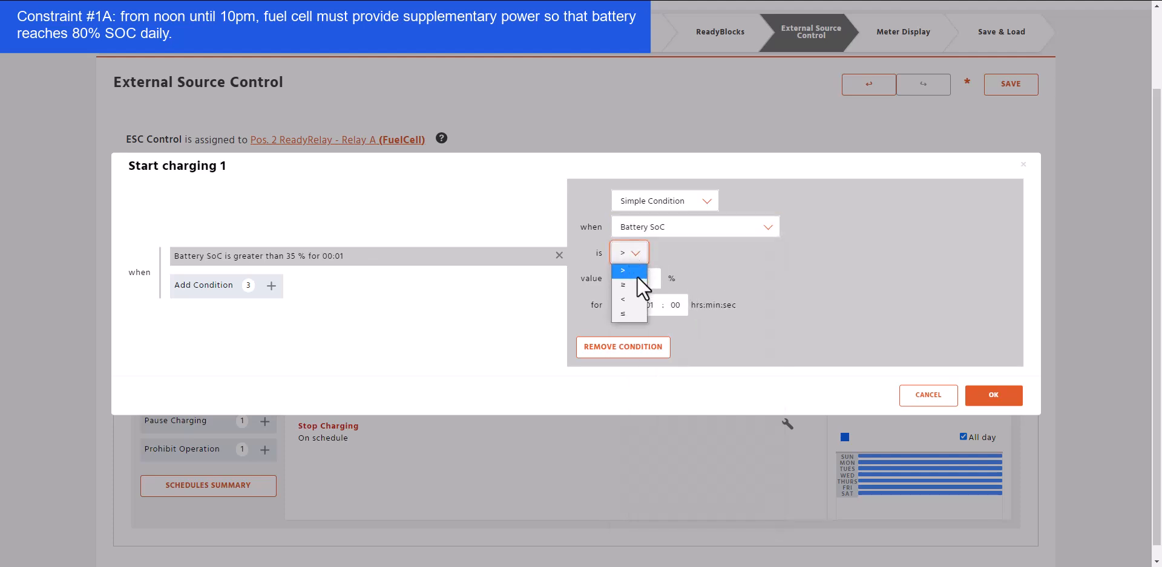
pyautogui.click(632, 316)
pyautogui.moveTo(634, 278); pyautogui.dragTo(621, 280)
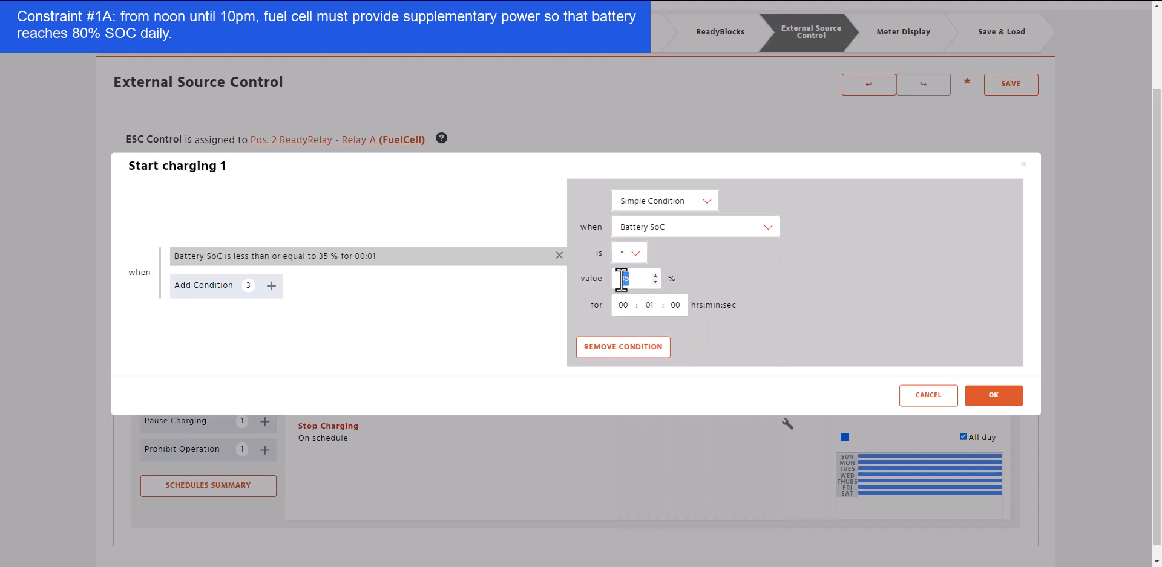
pyautogui.doubleClick(625, 280)
pyautogui.write('80')
pyautogui.click(985, 396)
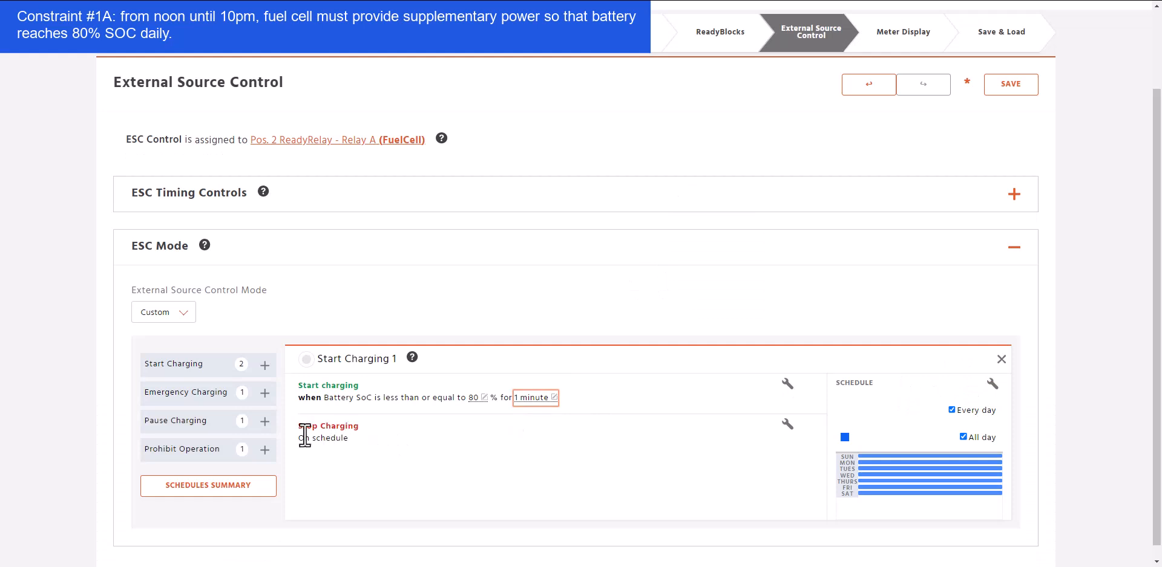
# Give Start Charging 1 a stop condition of Battery SoC greater than or equal to 80%.
pyautogui.click(787, 425)
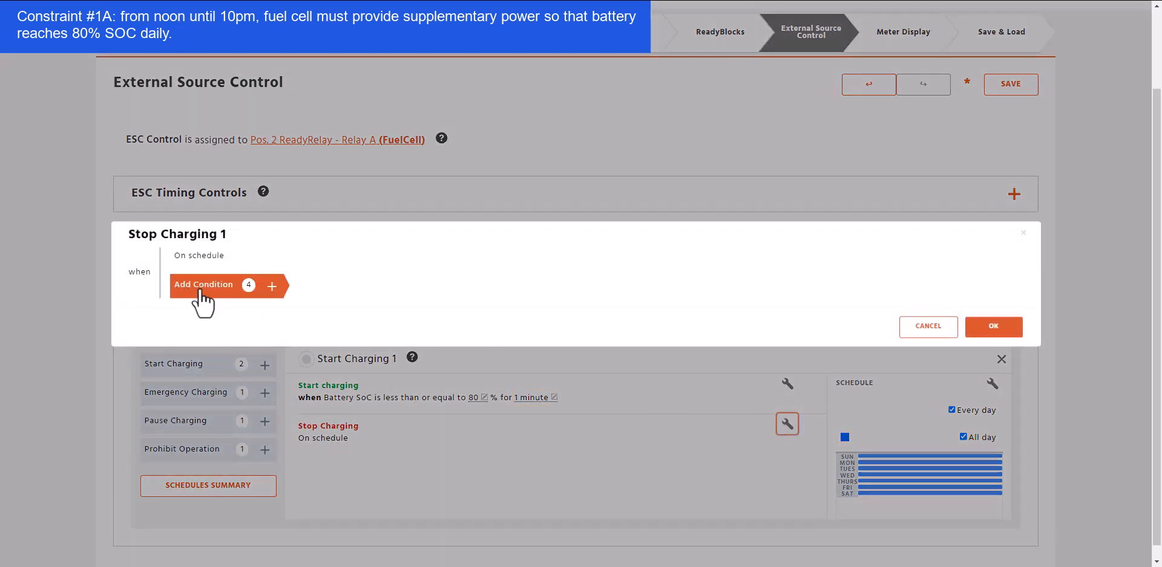
pyautogui.click(200, 290)
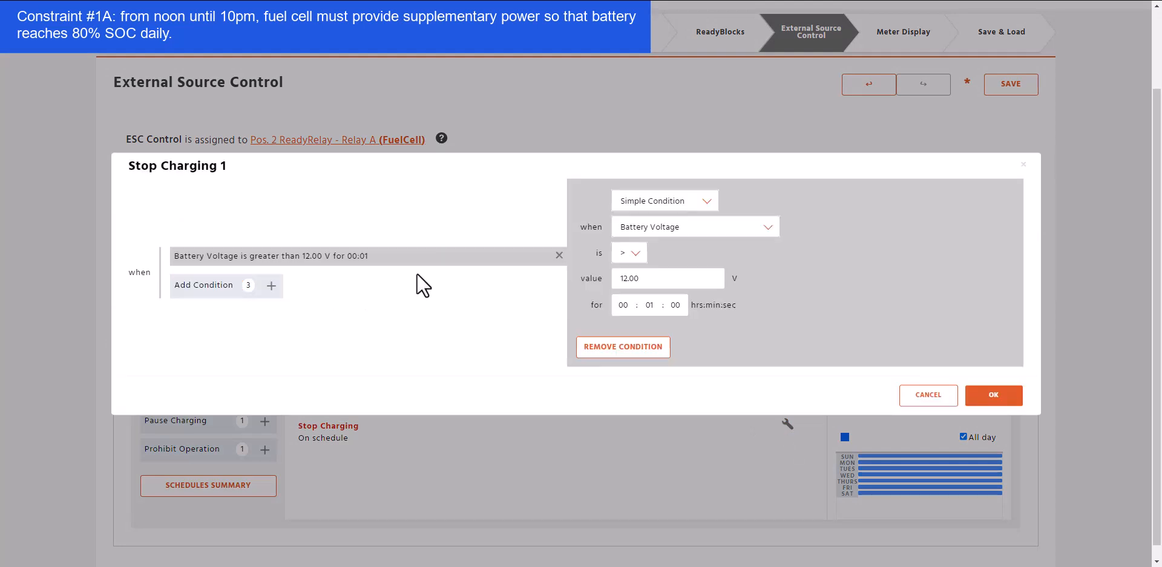
pyautogui.click(672, 228)
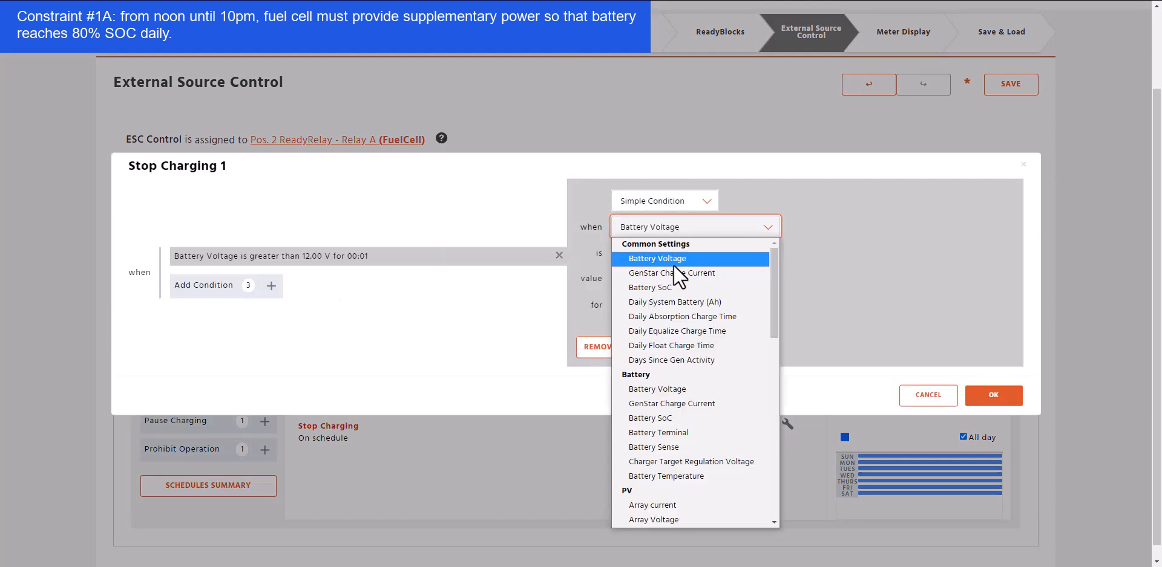
pyautogui.click(667, 289)
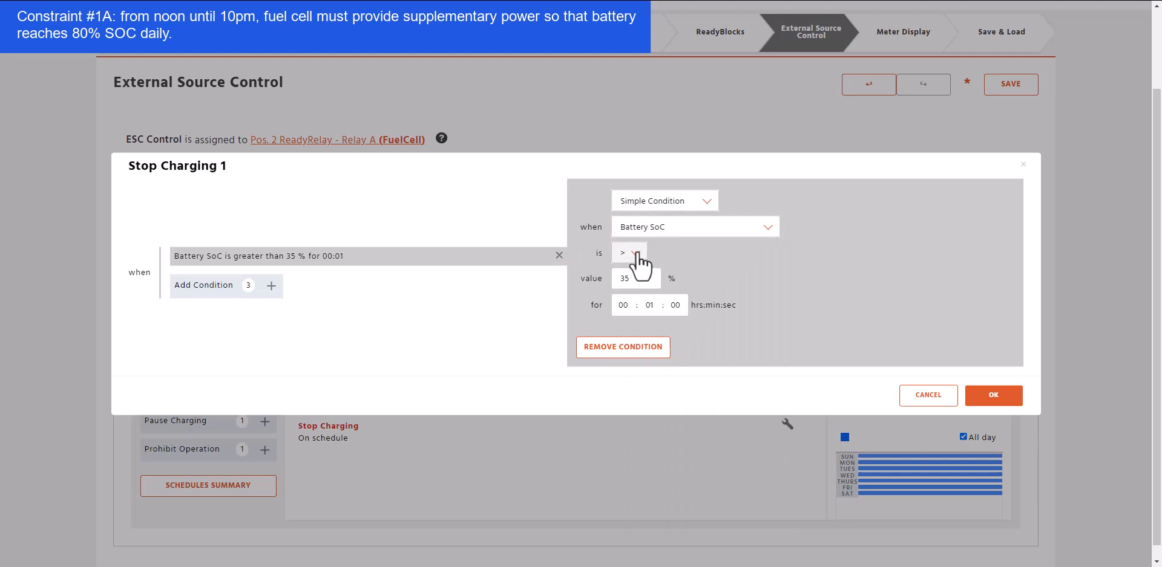
pyautogui.click(640, 254)
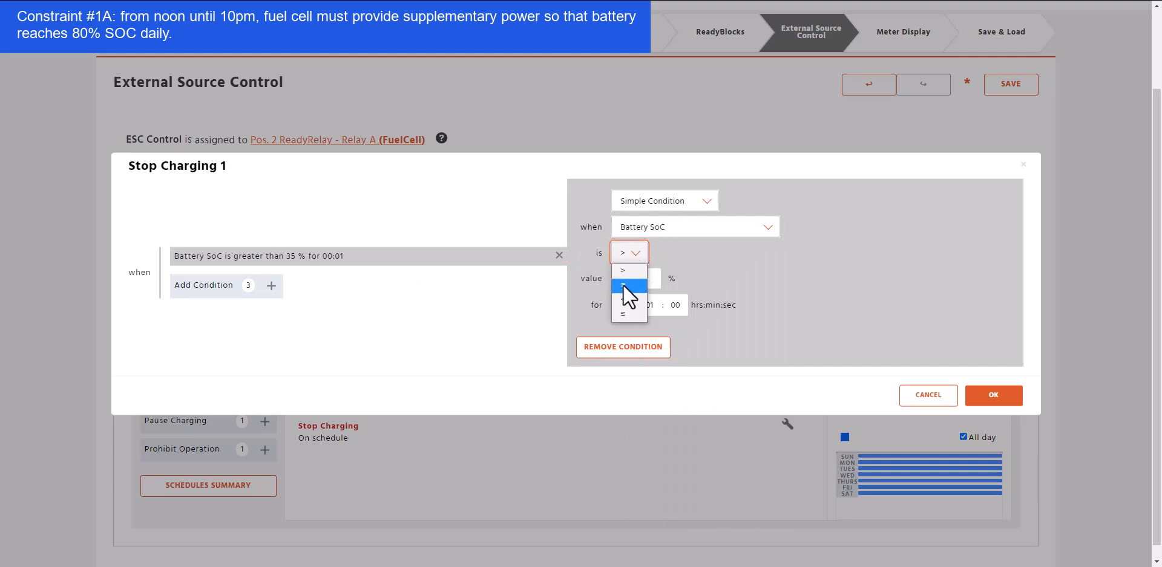
pyautogui.click(623, 285)
pyautogui.moveTo(633, 280); pyautogui.dragTo(602, 291)
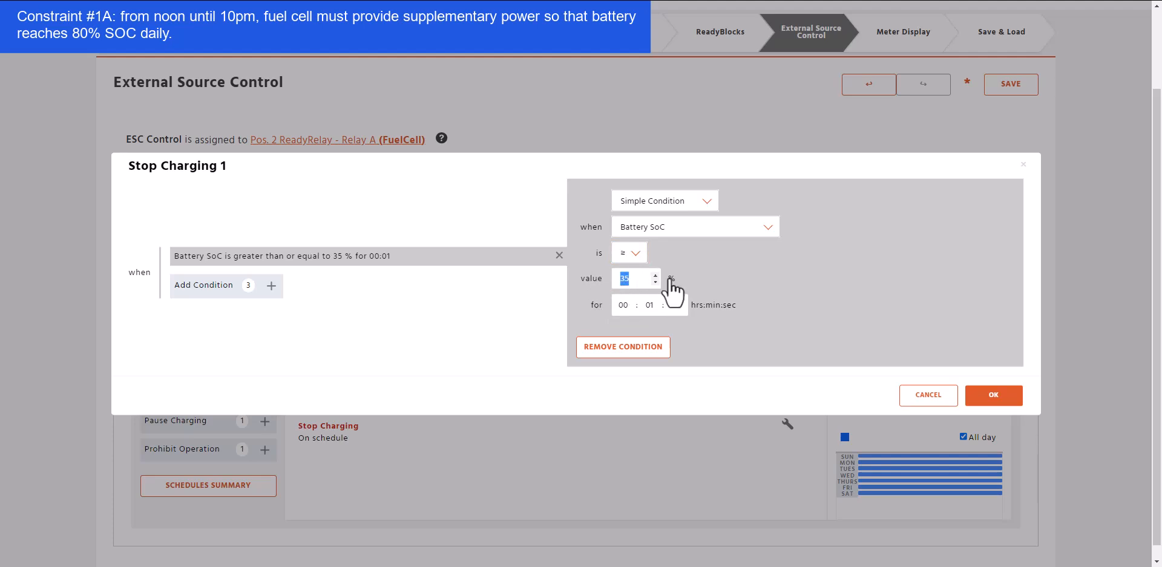
pyautogui.write('80')
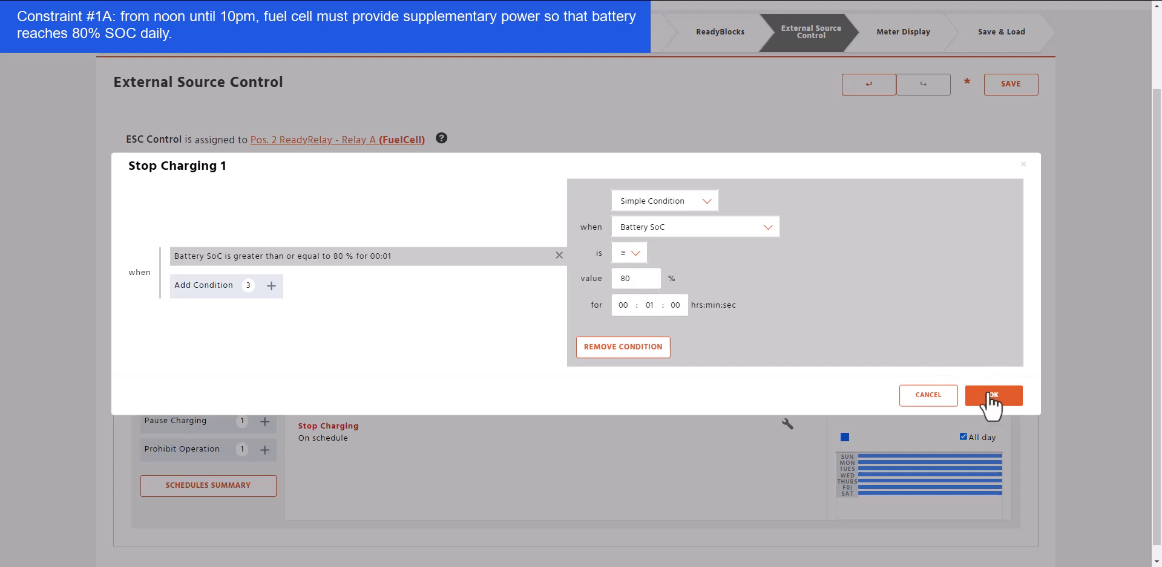
pyautogui.click(994, 396)
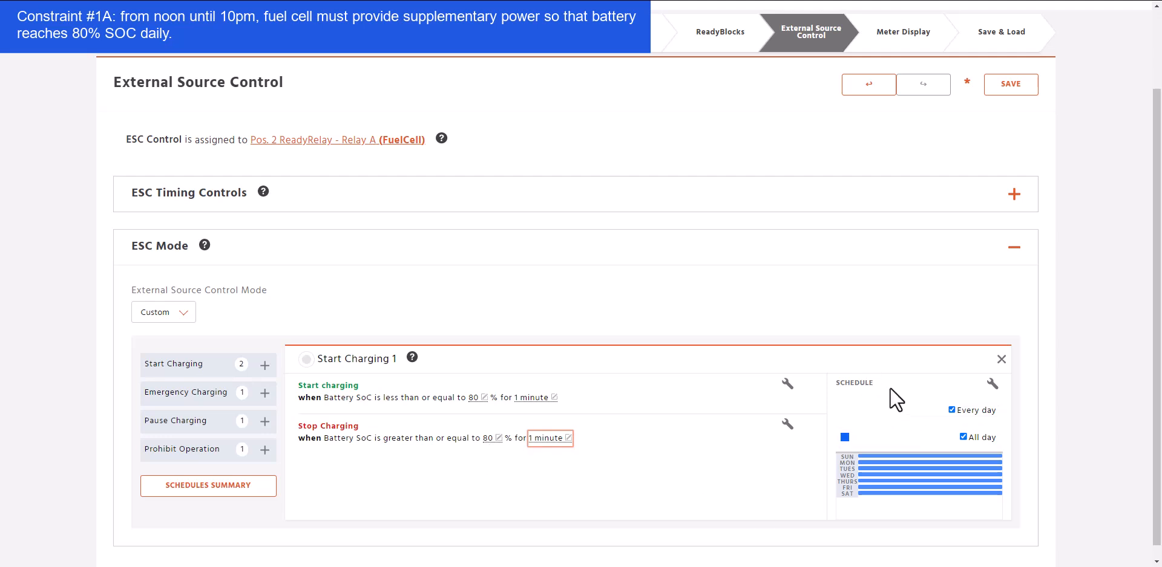
# Limit the Start Charging 1 schedule to 12:00–22:00 instead of all day, and save the configuration.
pyautogui.click(962, 438)
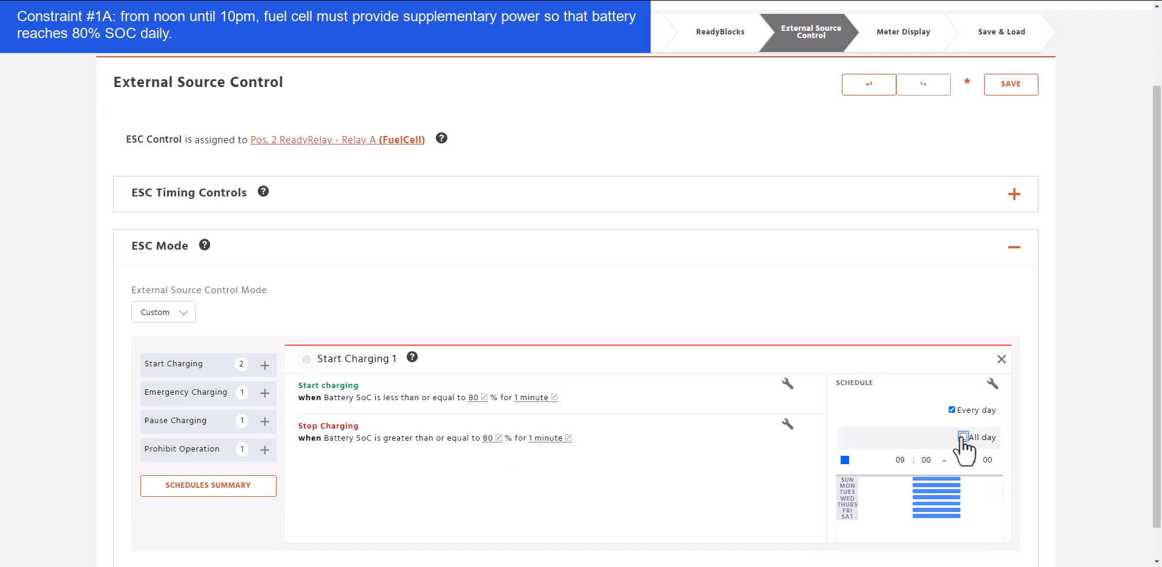
pyautogui.click(905, 461)
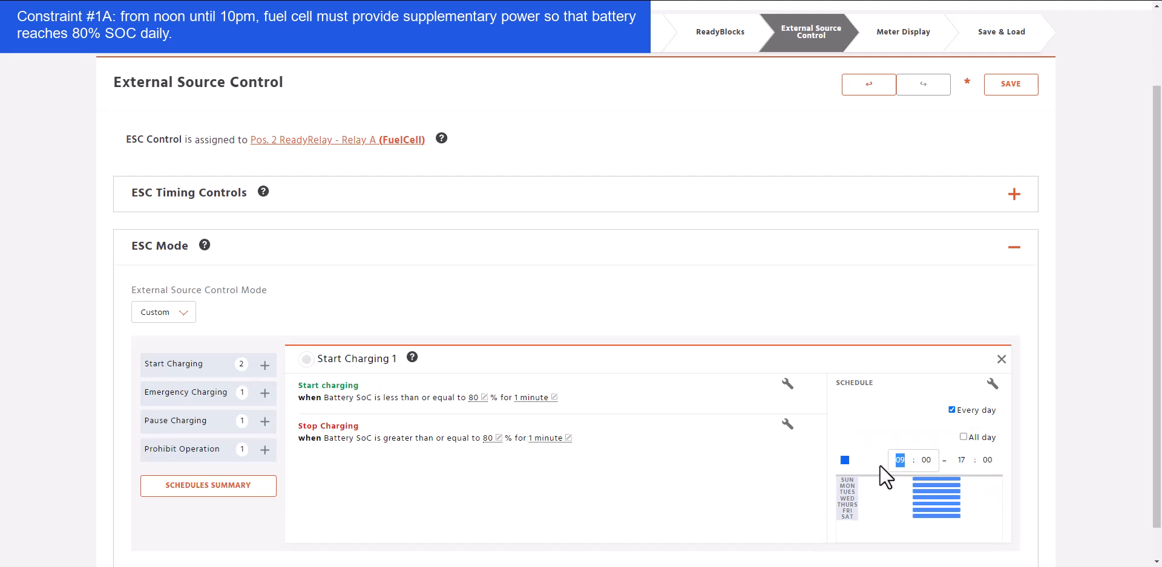
pyautogui.write('12')
pyautogui.click(961, 460)
pyautogui.write('22')
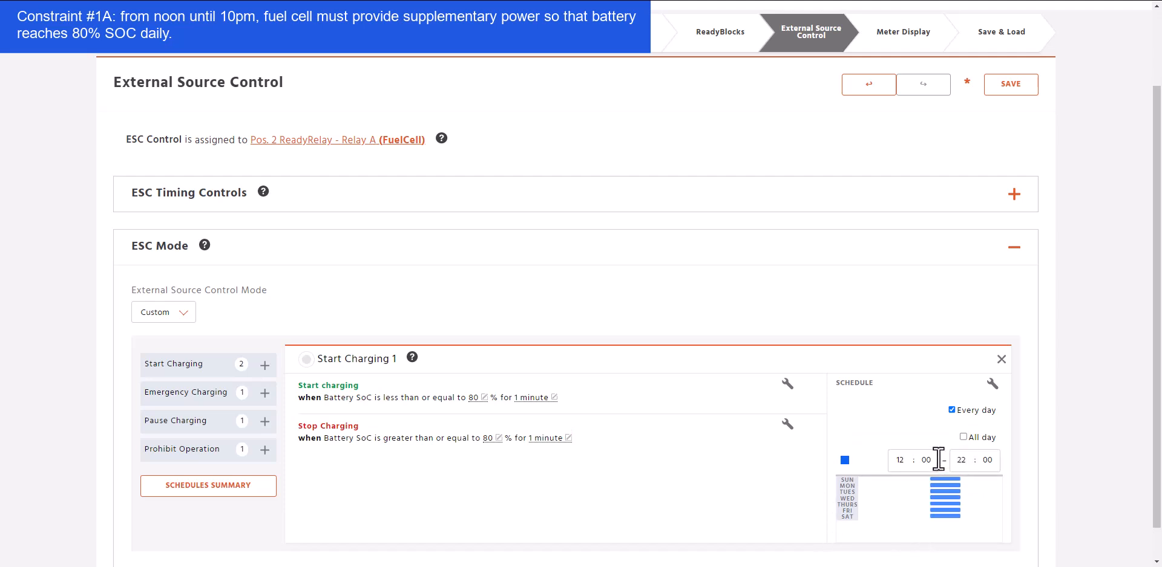
pyautogui.scroll(-1, 938, 460)
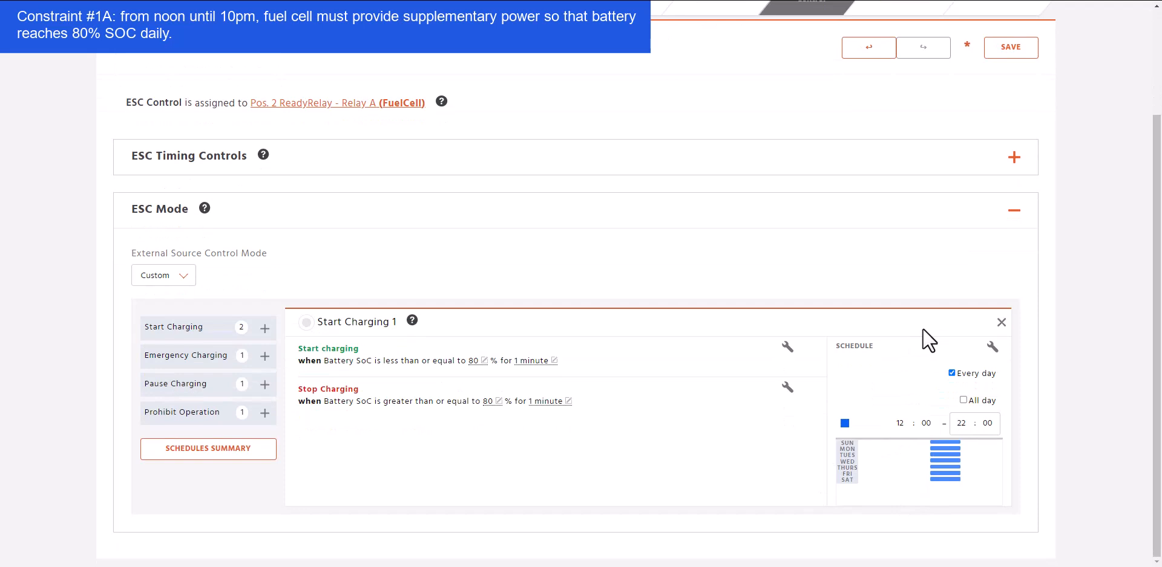
pyautogui.click(1006, 48)
pyautogui.click(1005, 48)
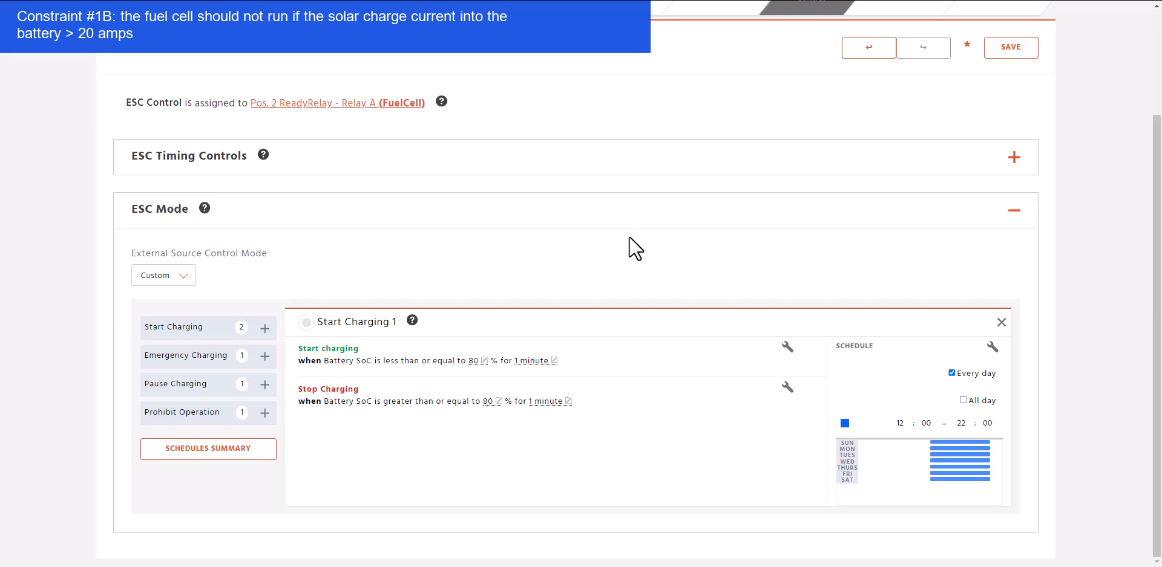
# Add a Pause Charging rule with a custom condition of GenStar Charge Current greater than 20 A.
pyautogui.click(177, 390)
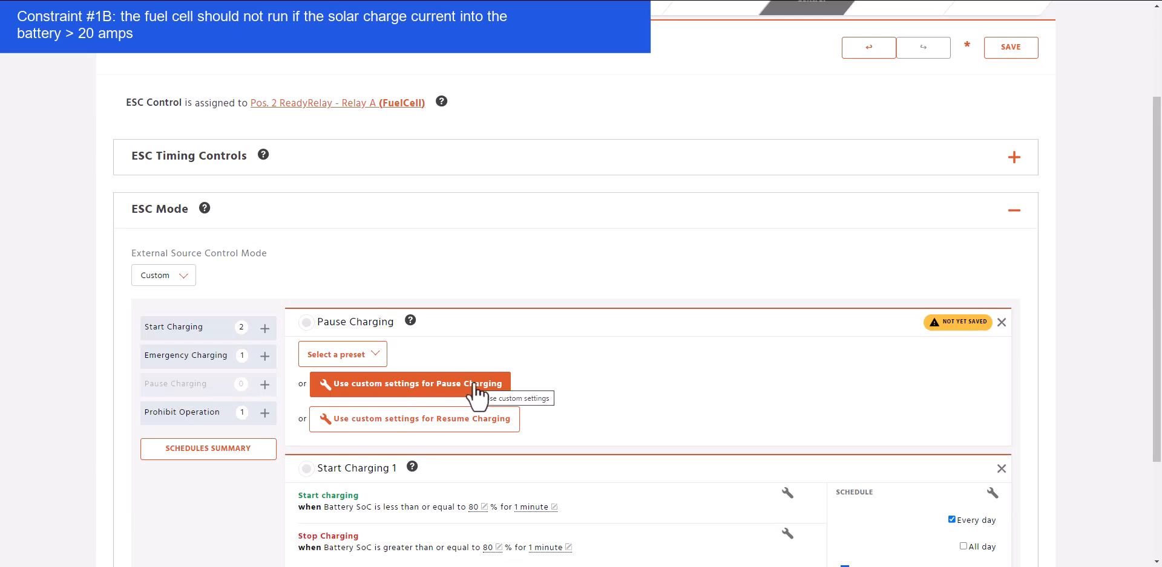
pyautogui.click(441, 393)
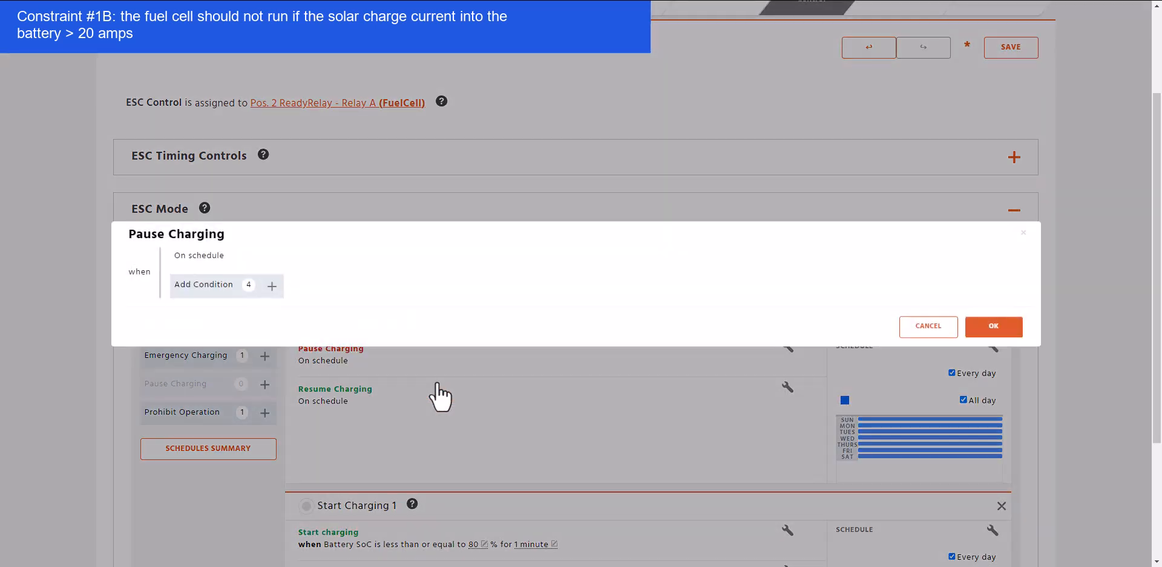
pyautogui.click(206, 287)
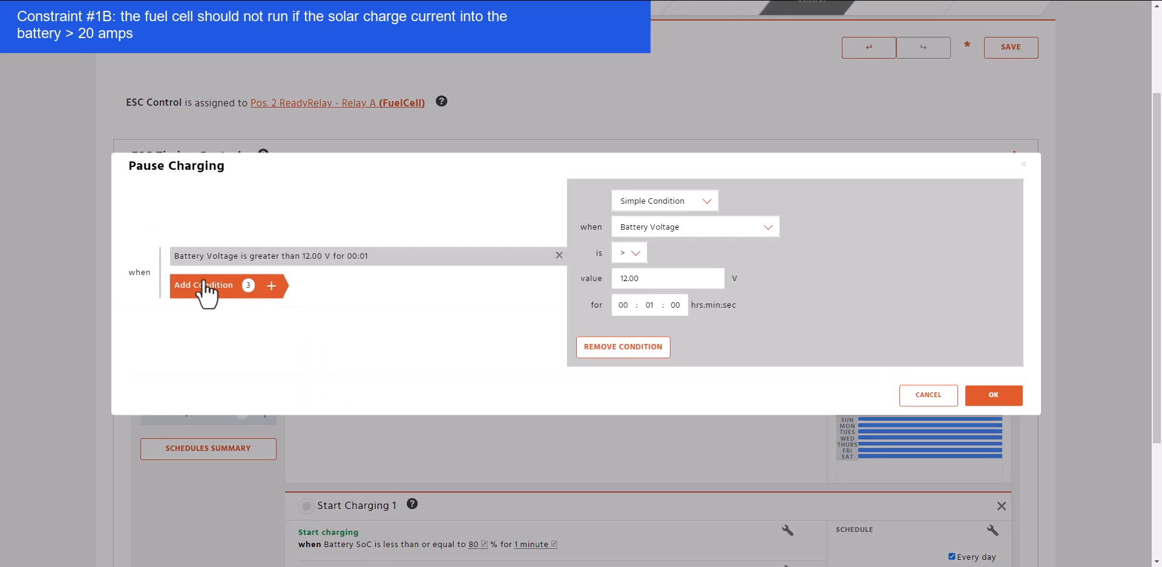
pyautogui.click(680, 228)
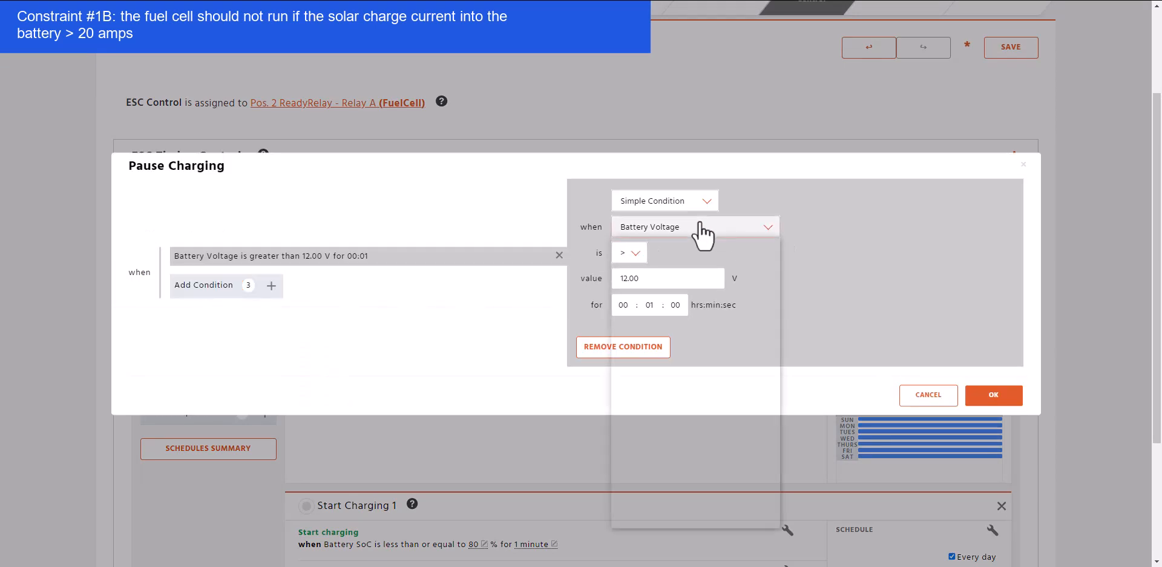
pyautogui.click(677, 272)
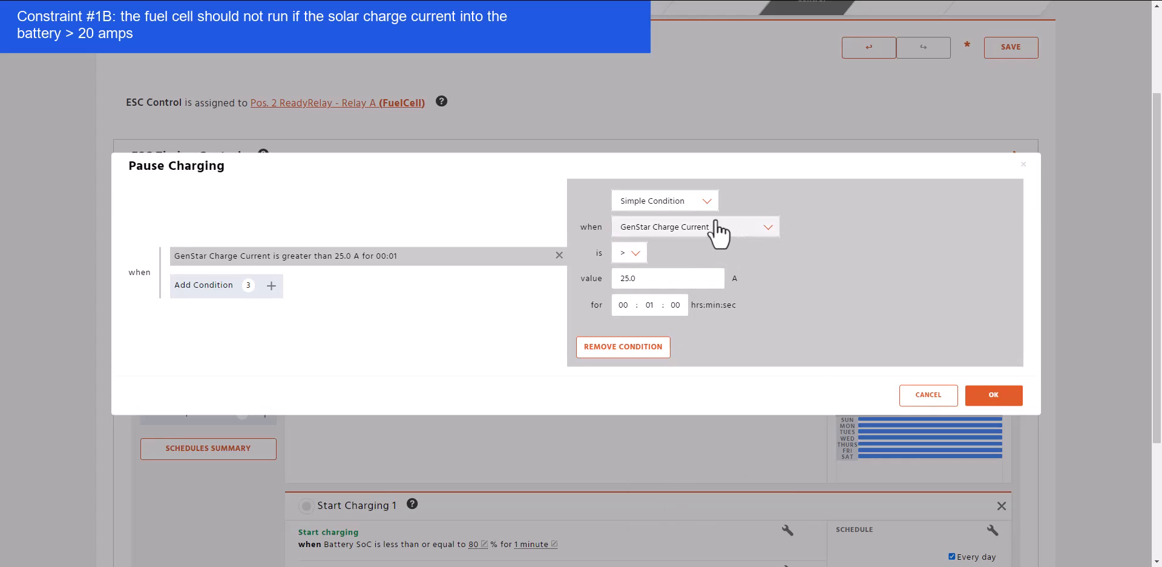
pyautogui.click(639, 254)
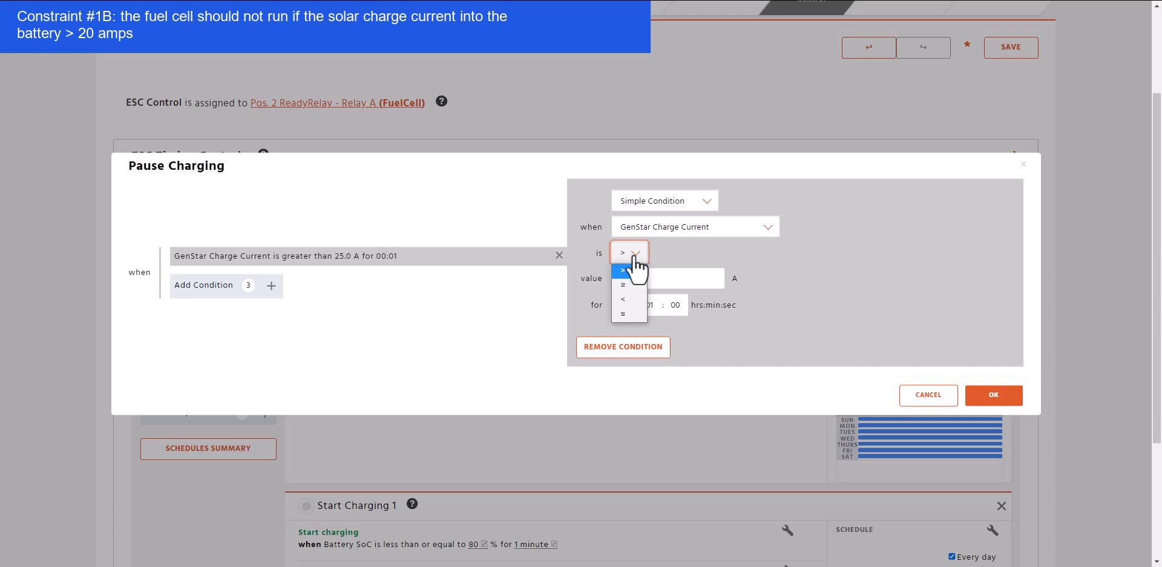
pyautogui.click(631, 272)
pyautogui.doubleClick(622, 278)
pyautogui.write('20')
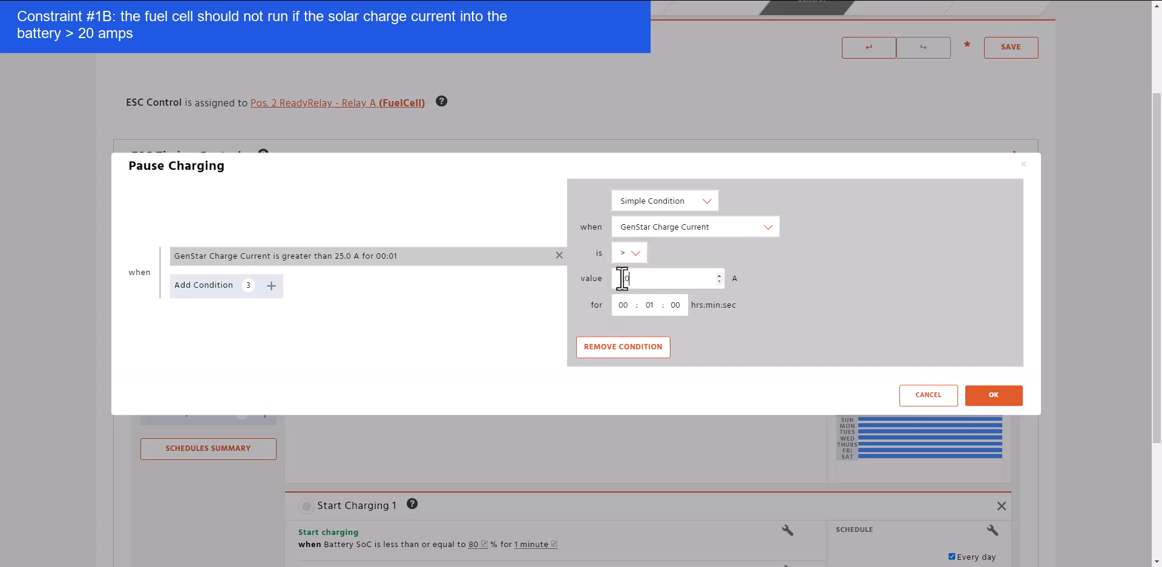
# Set the Pause Charging condition's duration to 5 minutes and accept the condition.
pyautogui.click(654, 307)
pyautogui.press('BackSpace')
pyautogui.write('5')
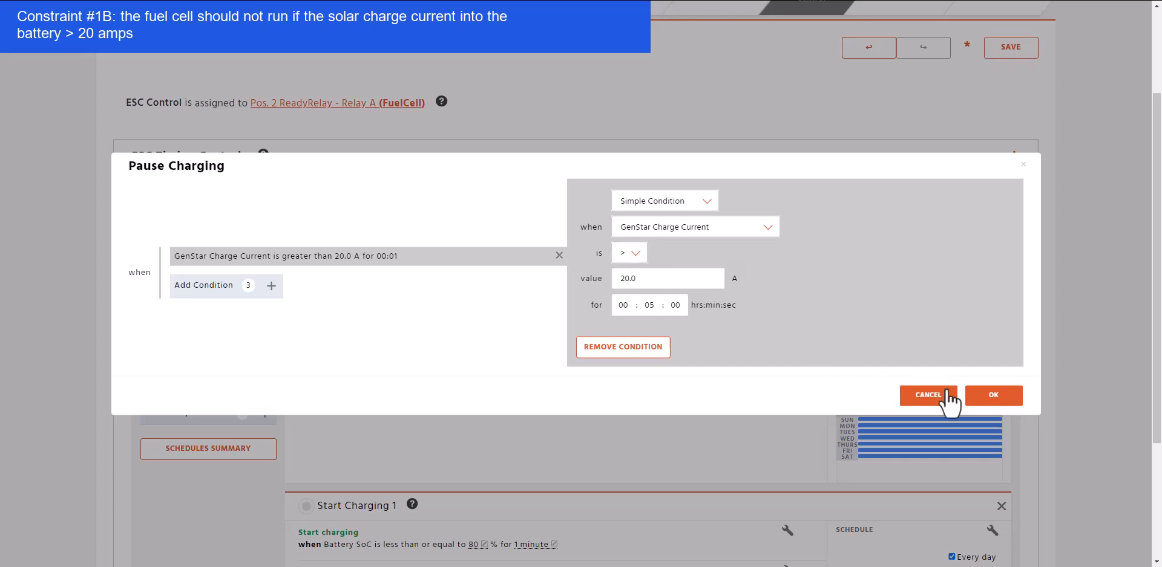
pyautogui.click(992, 395)
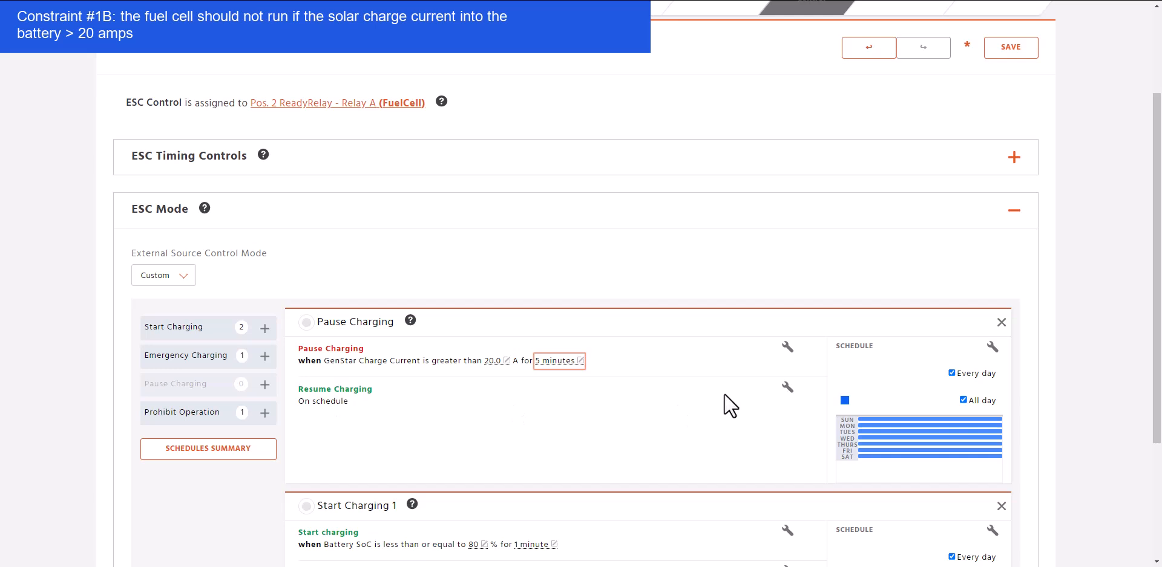
# Add a Resume Charging condition based on GenStar Charge Current with the less than or equal to (≤) comparison.
pyautogui.click(786, 387)
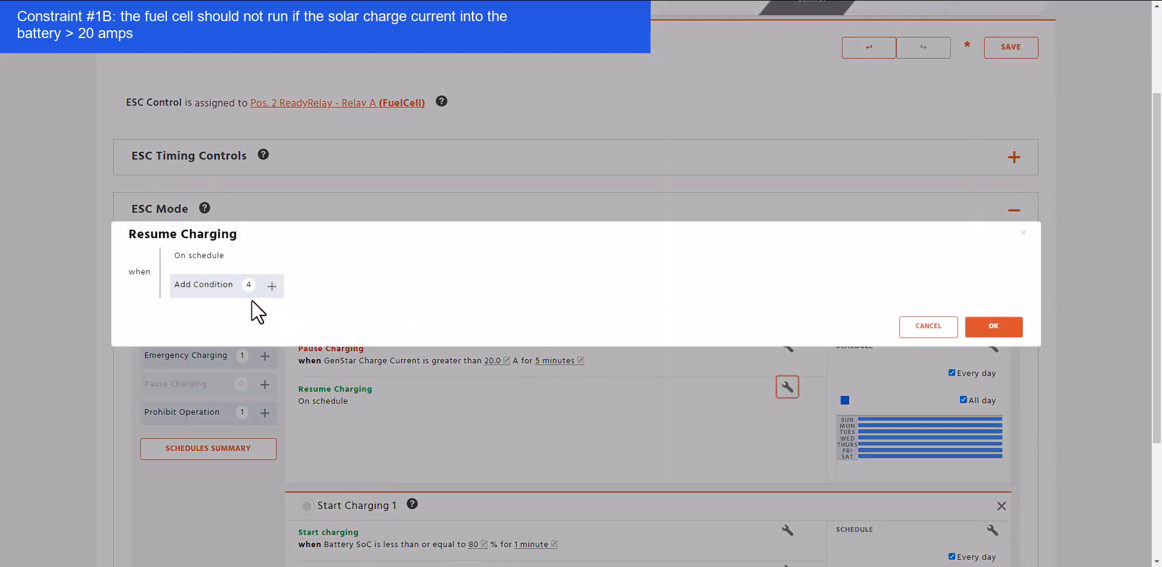
pyautogui.click(199, 289)
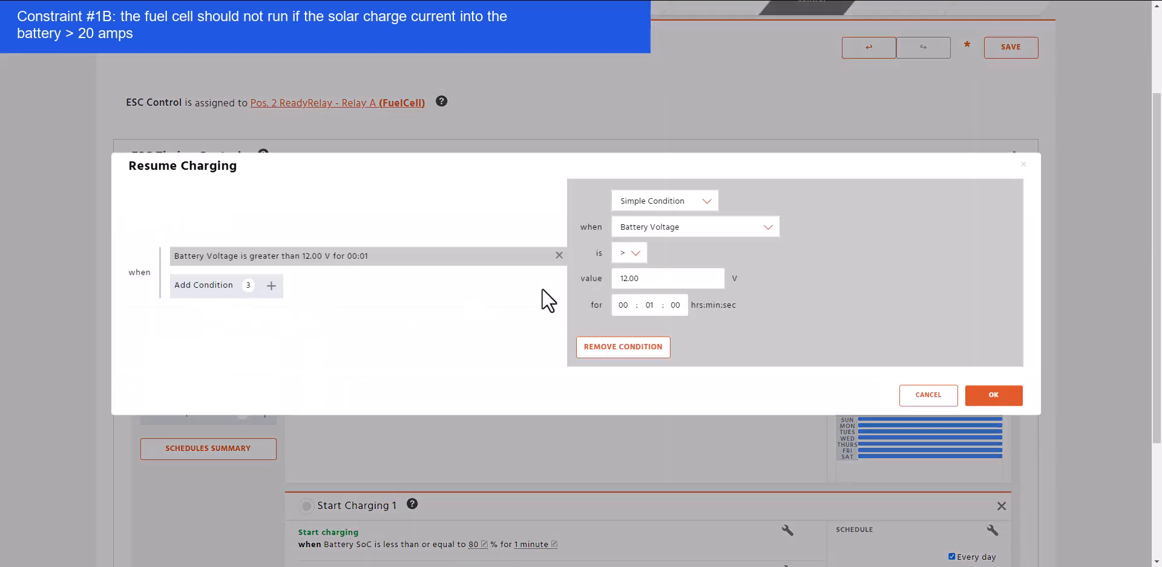
pyautogui.click(681, 231)
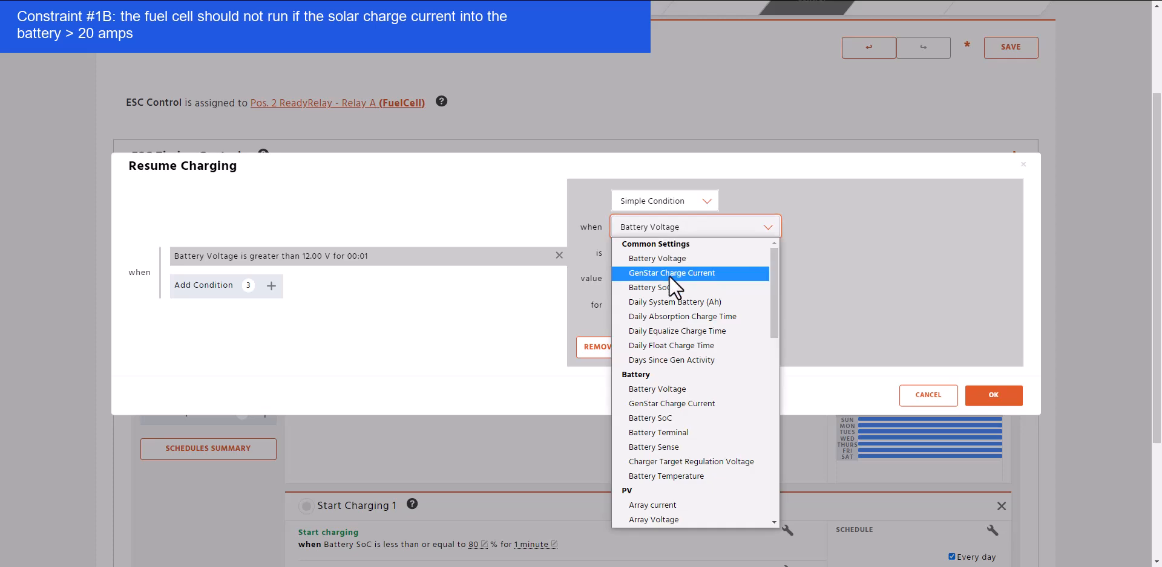
pyautogui.click(669, 273)
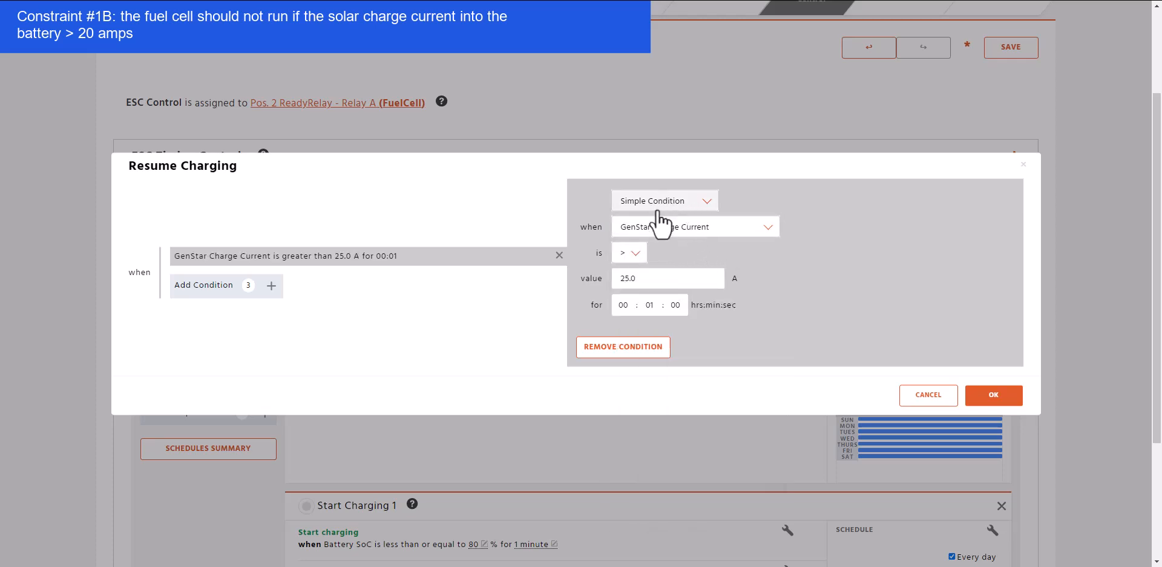
pyautogui.click(635, 256)
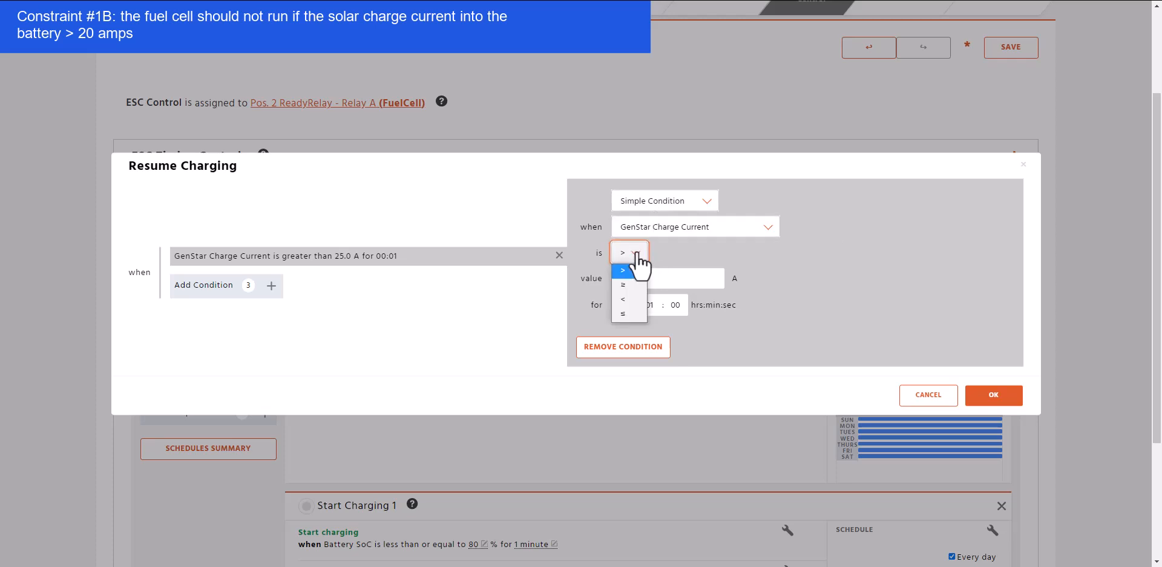
pyautogui.click(632, 314)
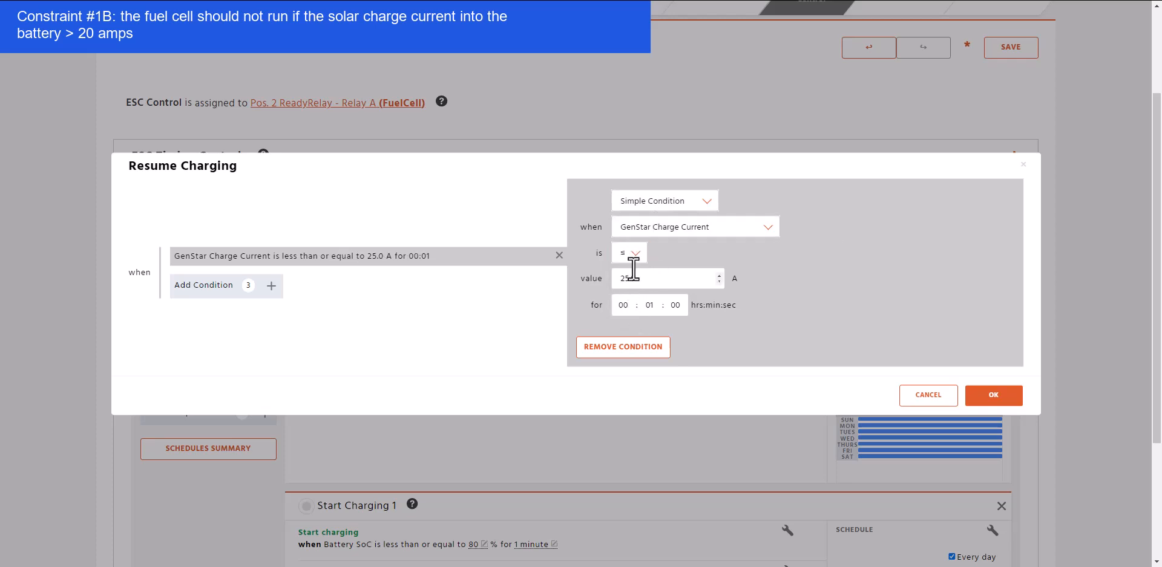
# Set the Resume Charging condition's value to 10 A and its duration to 5 minutes, and accept it.
pyautogui.moveTo(652, 277); pyautogui.dragTo(600, 277)
pyautogui.write('10')
pyautogui.click(654, 305)
pyautogui.write('5')
pyautogui.click(993, 396)
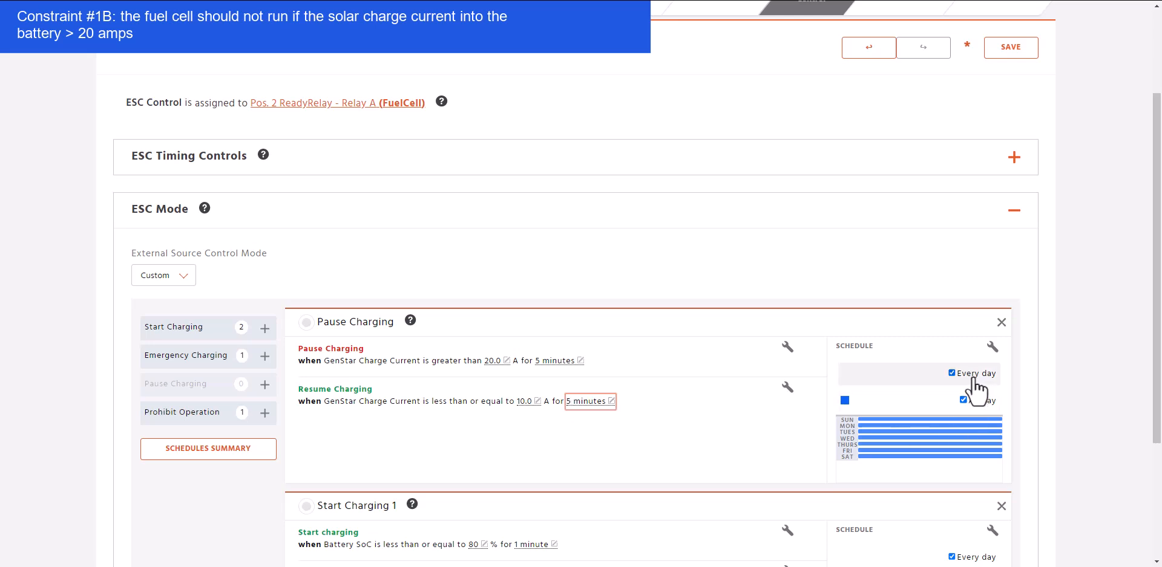
# Limit the Pause Charging schedule to 12:00–22:00 instead of all day, and save the configuration.
pyautogui.click(962, 400)
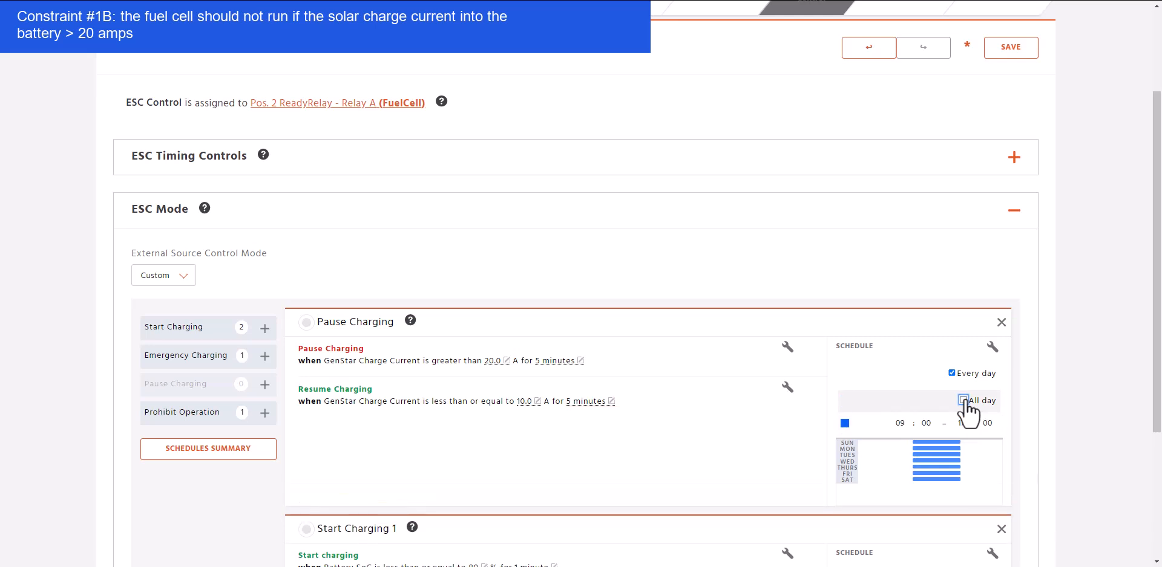
pyautogui.click(895, 422)
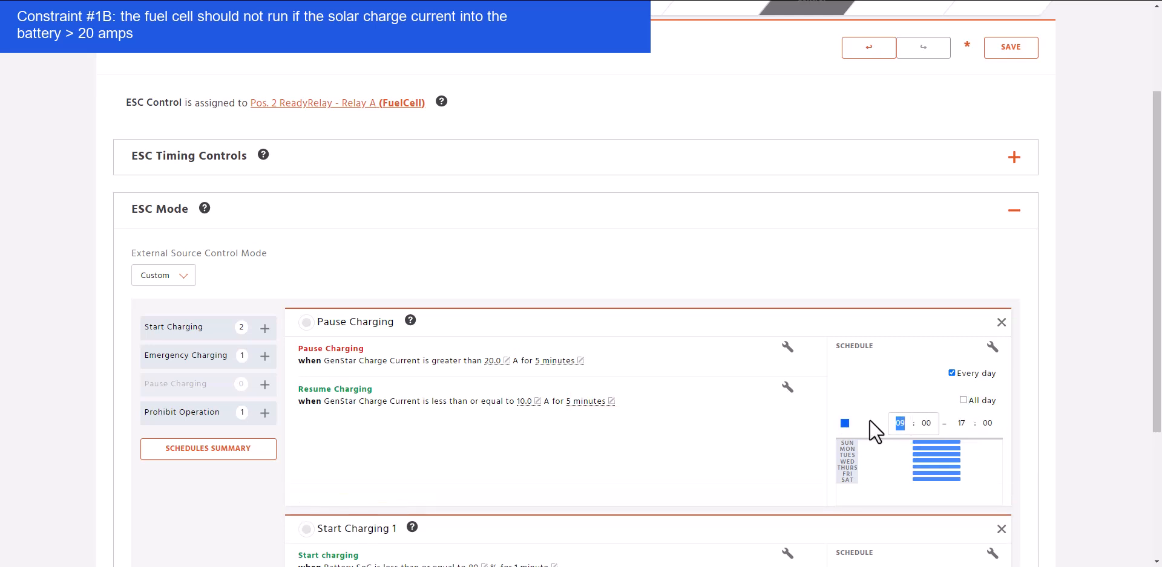
pyautogui.click(962, 423)
pyautogui.write('2')
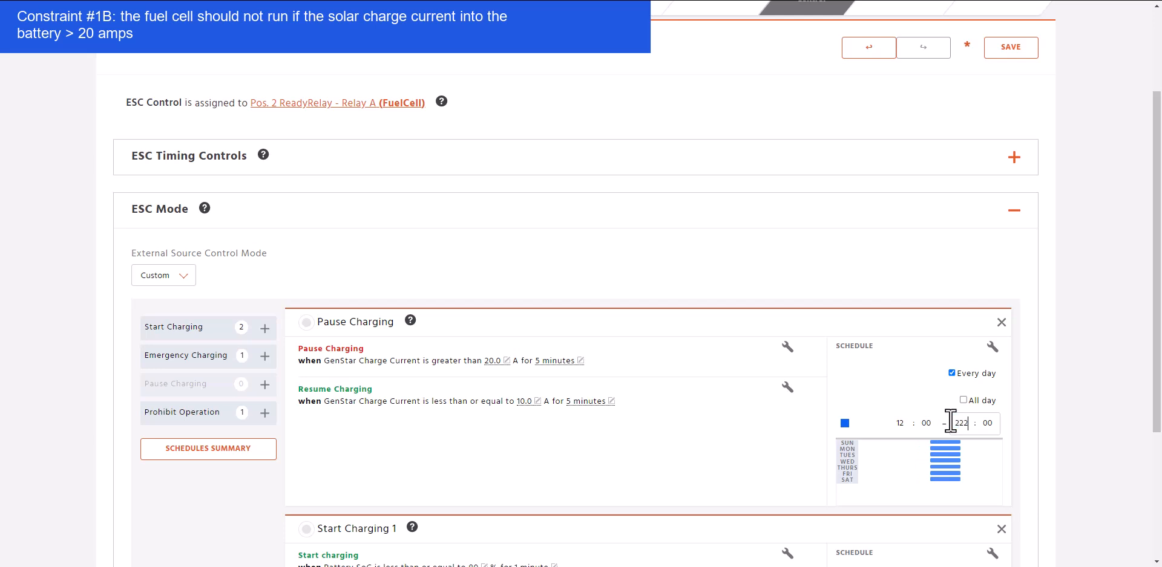
pyautogui.write('22')
pyautogui.press('BackSpace')
pyautogui.click(793, 251)
pyautogui.click(1006, 49)
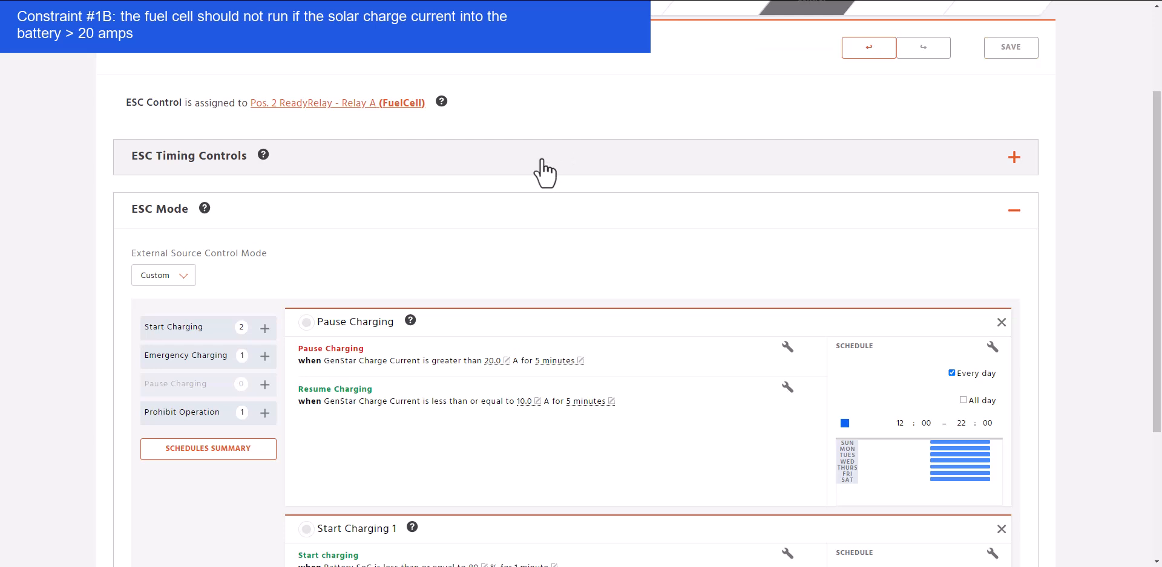
# Add a second Start Charging rule with a custom start condition of Battery SoC less than 100%.
pyautogui.scroll(-2, 390, 253)
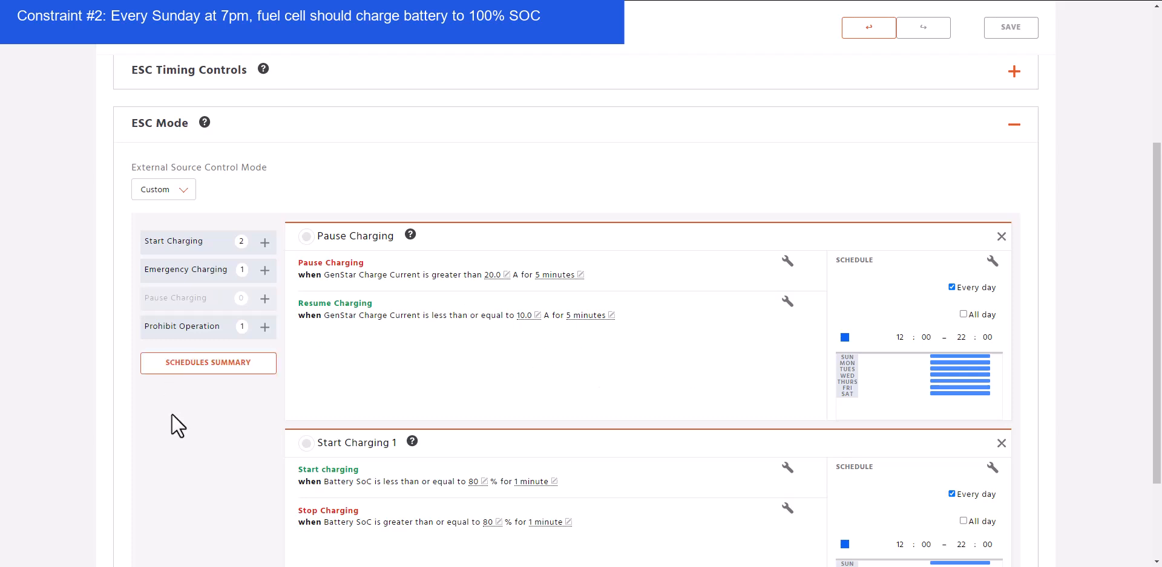
pyautogui.click(174, 248)
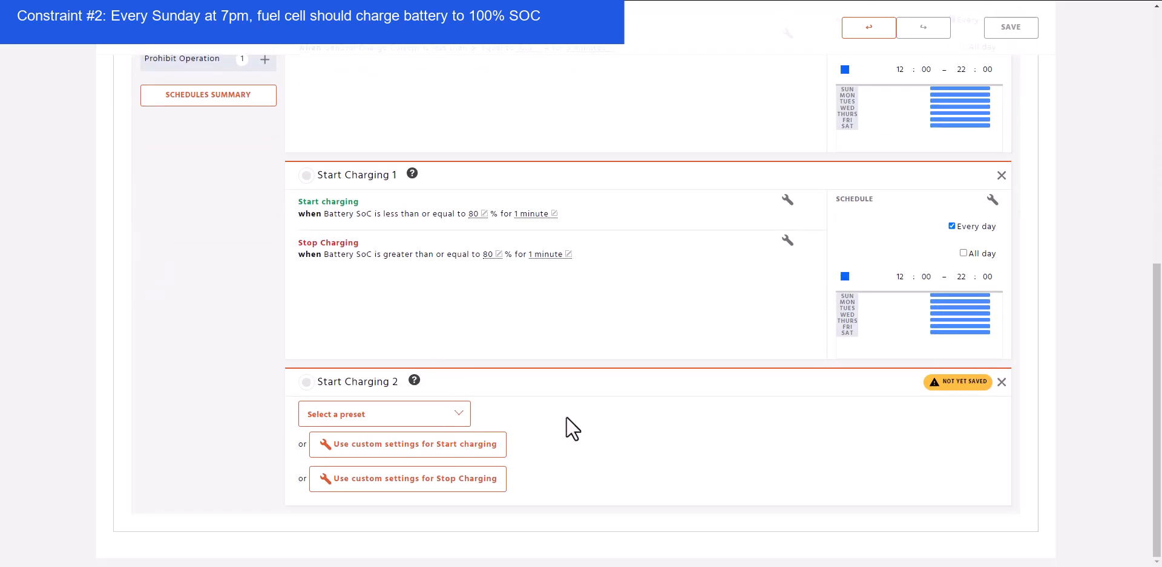
pyautogui.click(376, 448)
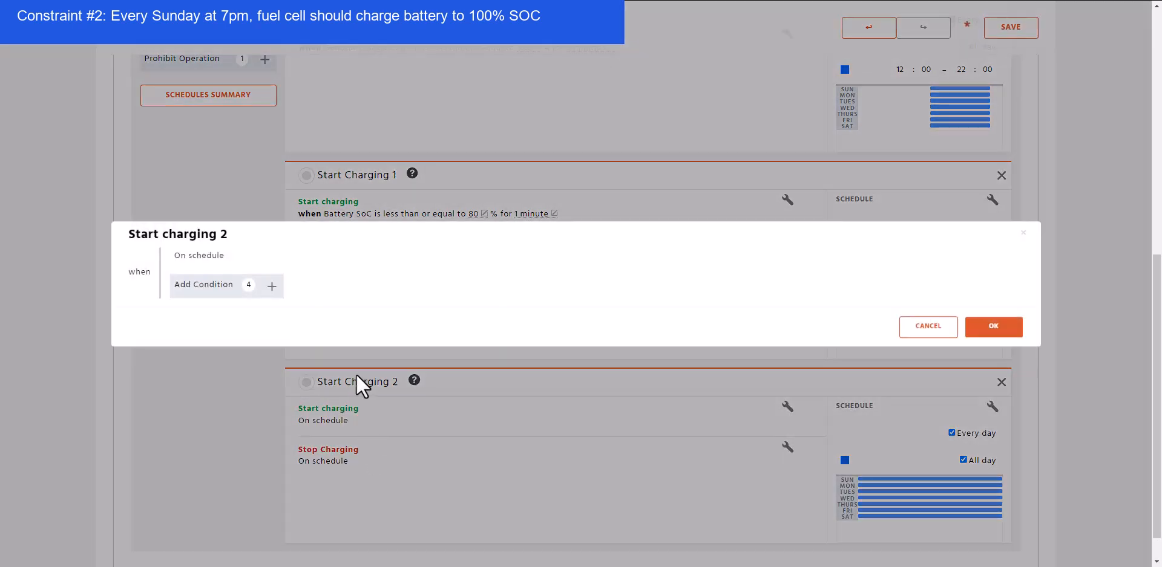
pyautogui.click(211, 287)
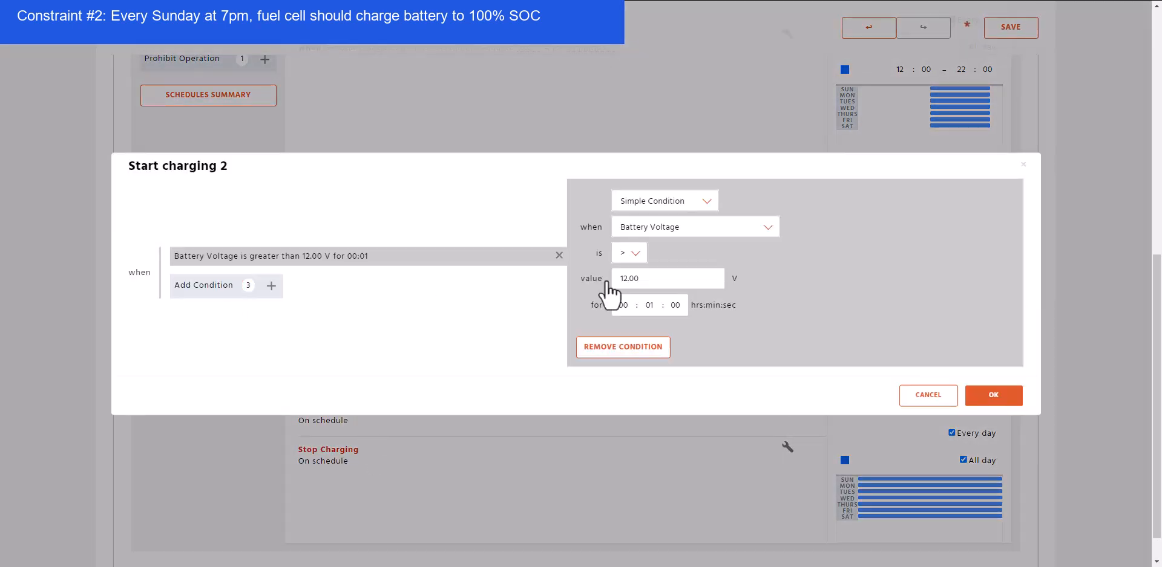
pyautogui.click(693, 233)
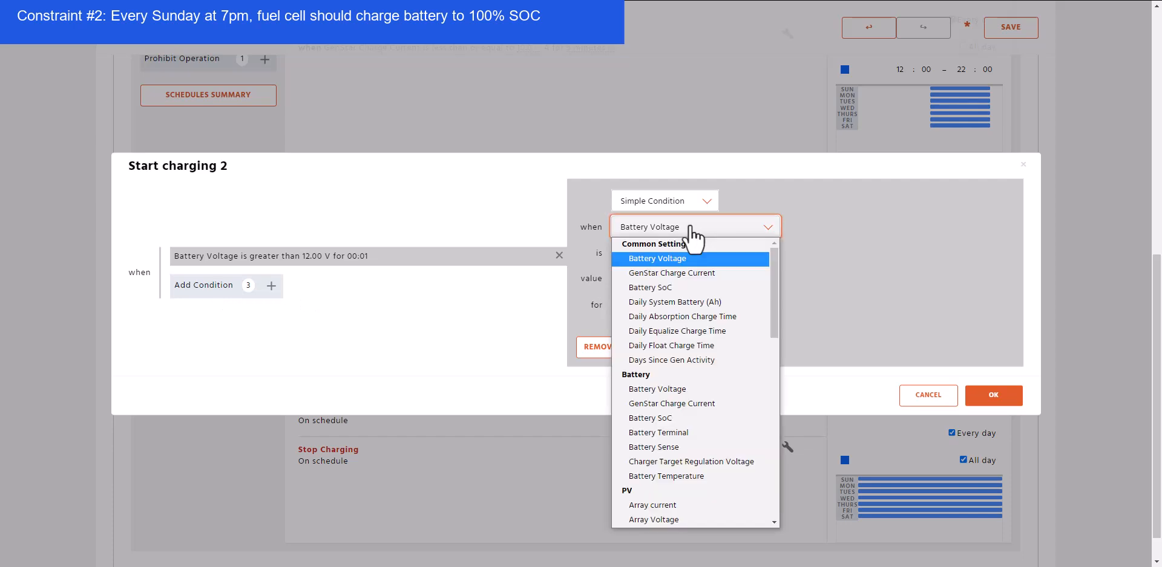
pyautogui.click(685, 287)
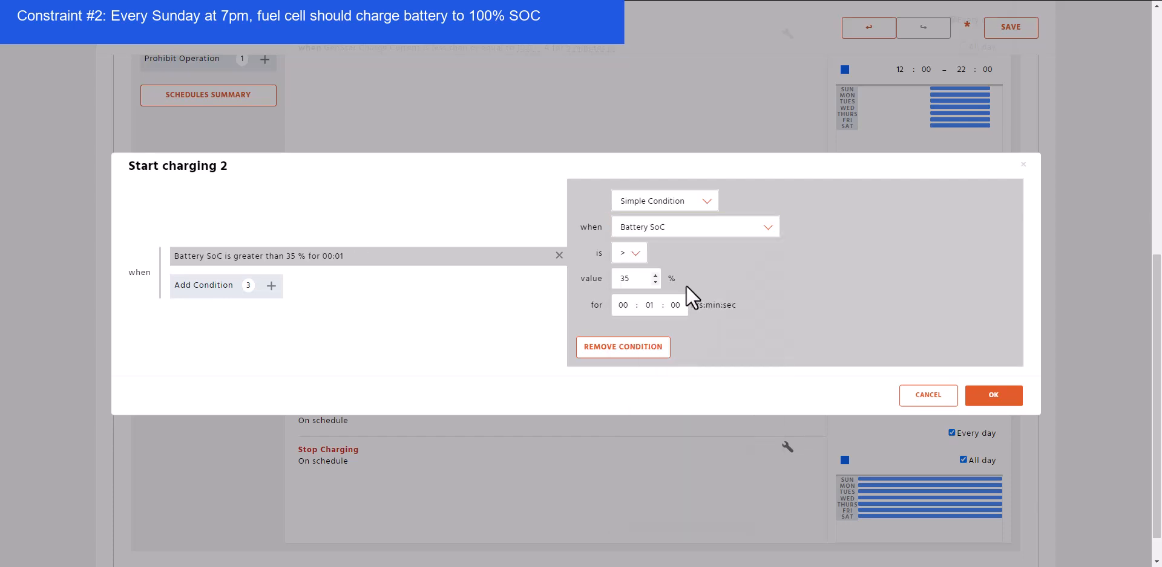
pyautogui.click(636, 254)
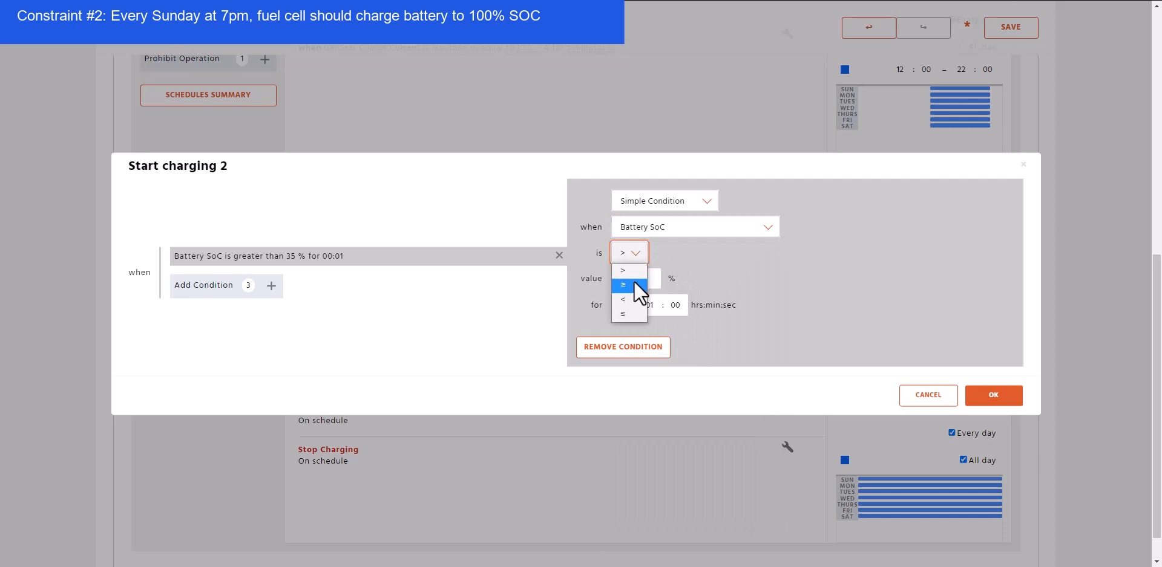
pyautogui.click(630, 298)
pyautogui.doubleClick(613, 280)
pyautogui.write('100')
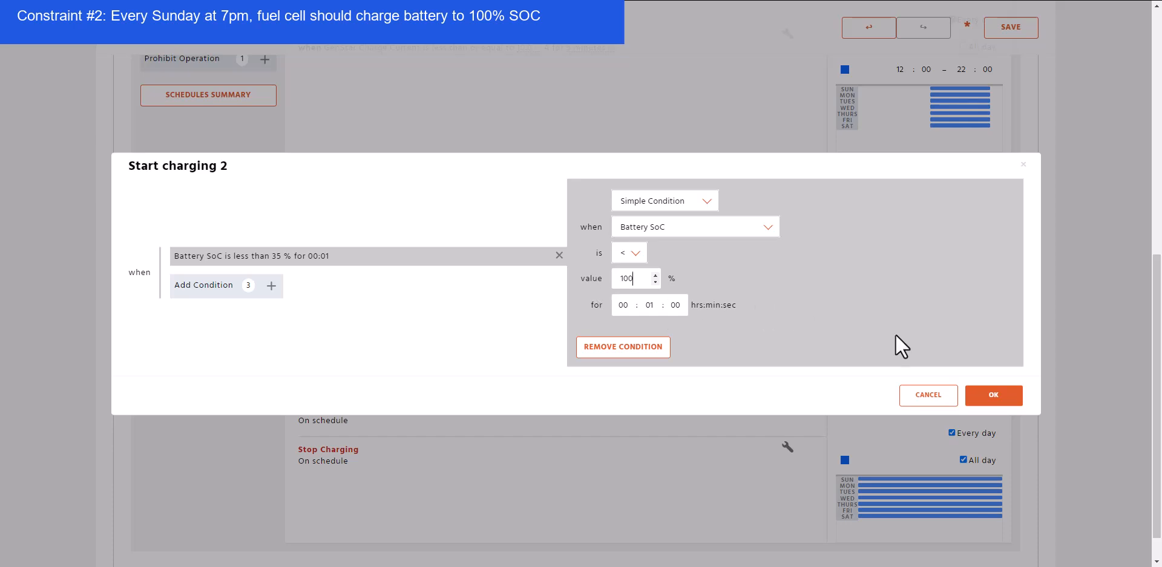
pyautogui.click(990, 400)
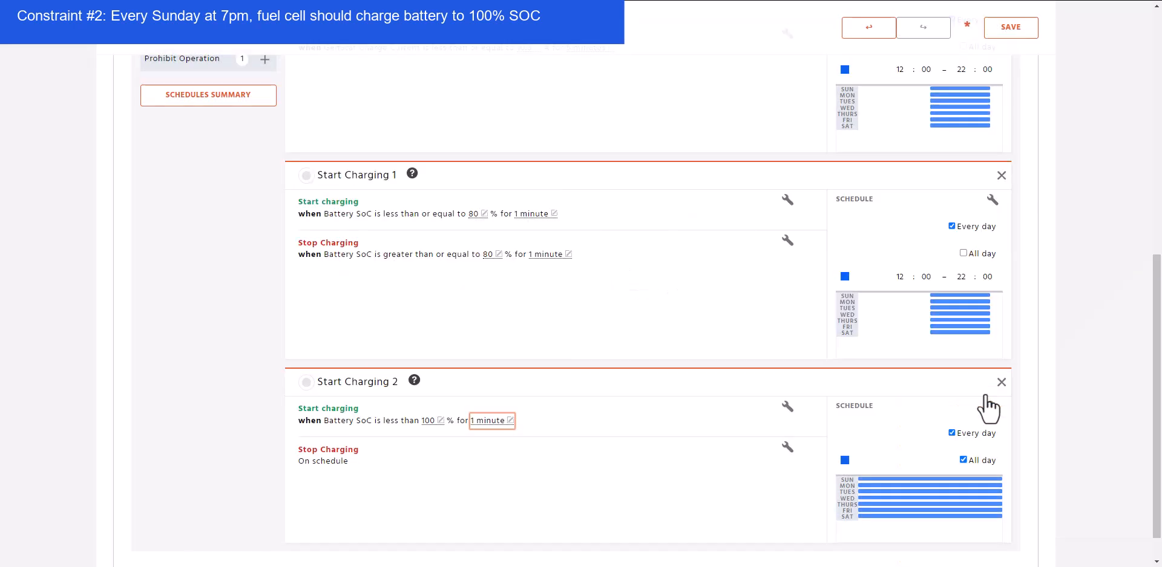
# Give Start Charging 2 a stop condition of Battery SoC greater than or equal to 100%.
pyautogui.click(786, 447)
pyautogui.click(233, 292)
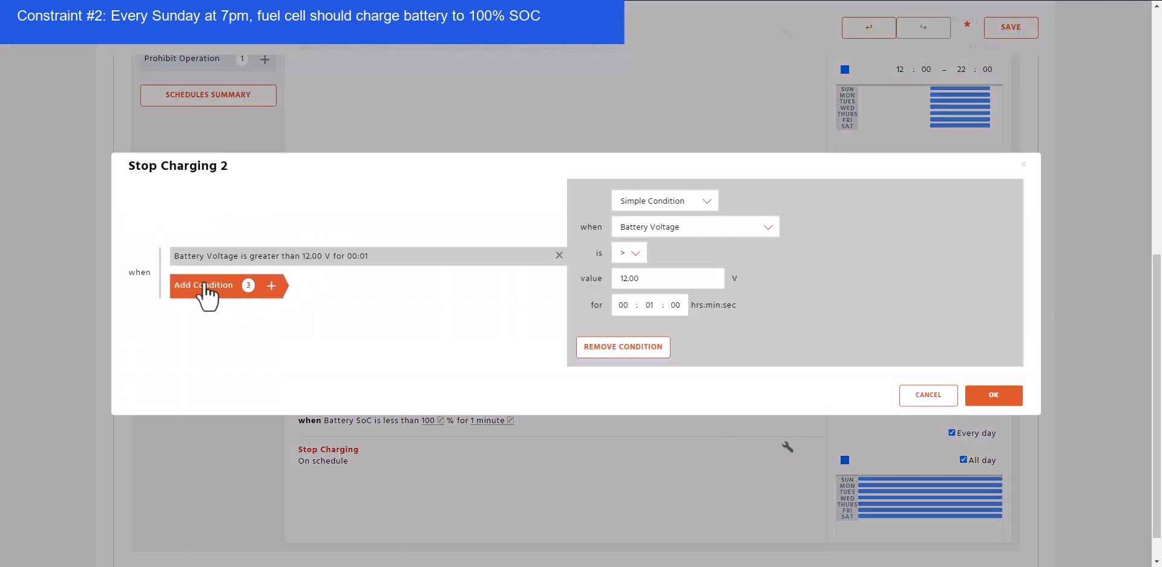
pyautogui.click(668, 229)
pyautogui.click(663, 285)
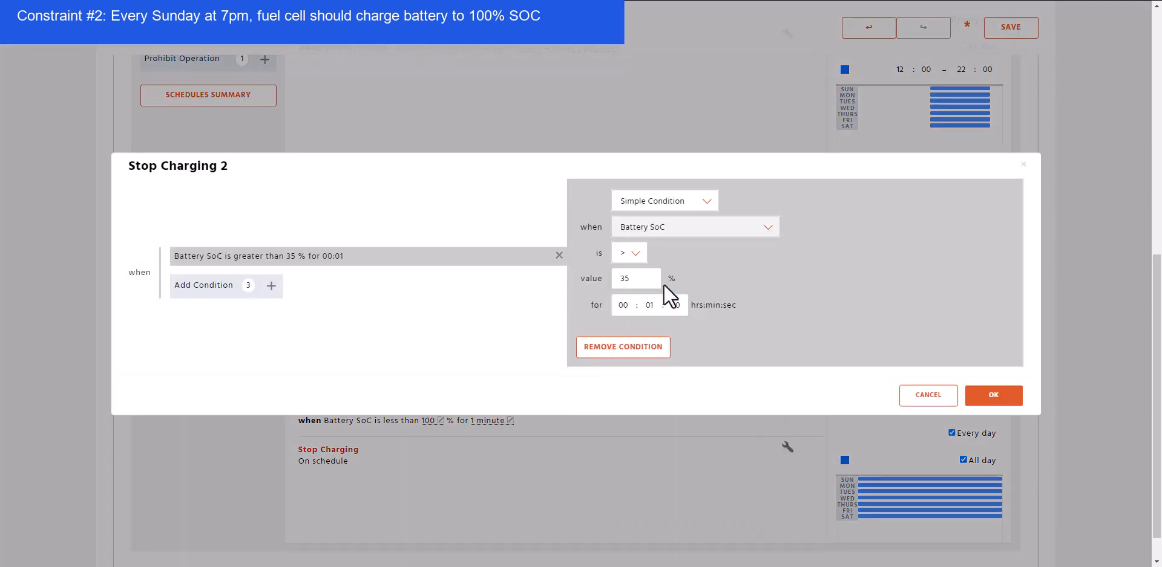
pyautogui.click(634, 253)
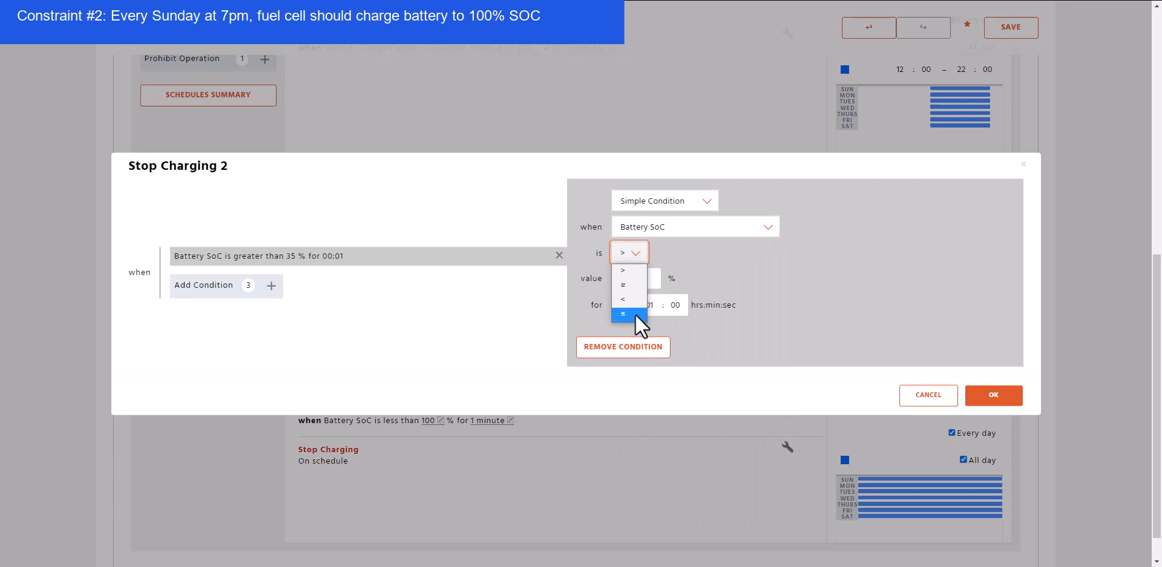
pyautogui.click(635, 286)
pyautogui.doubleClick(636, 278)
pyautogui.write('100')
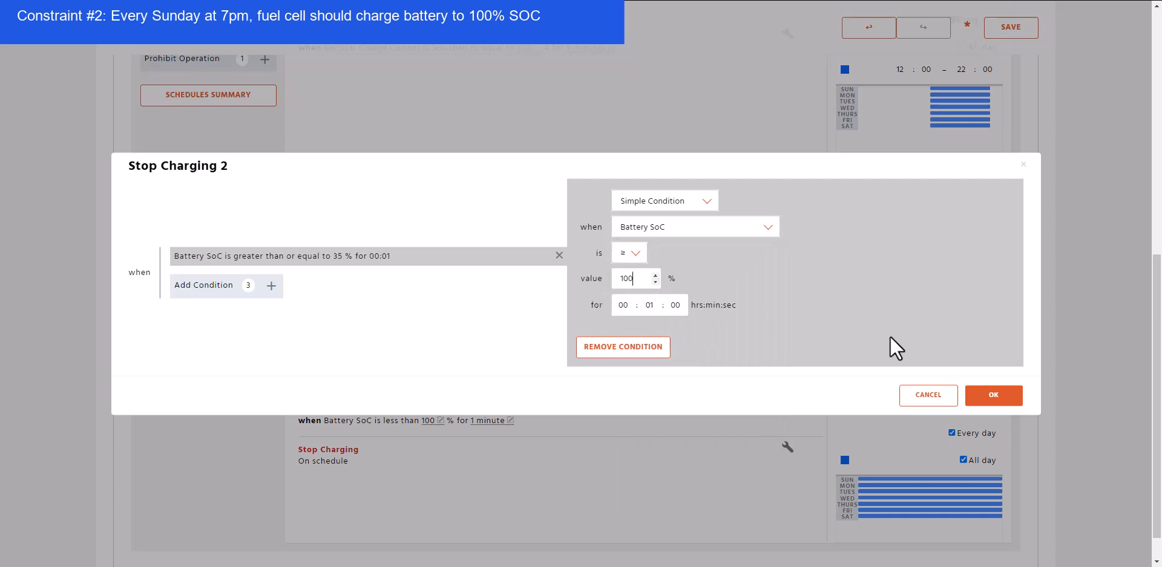
pyautogui.click(976, 394)
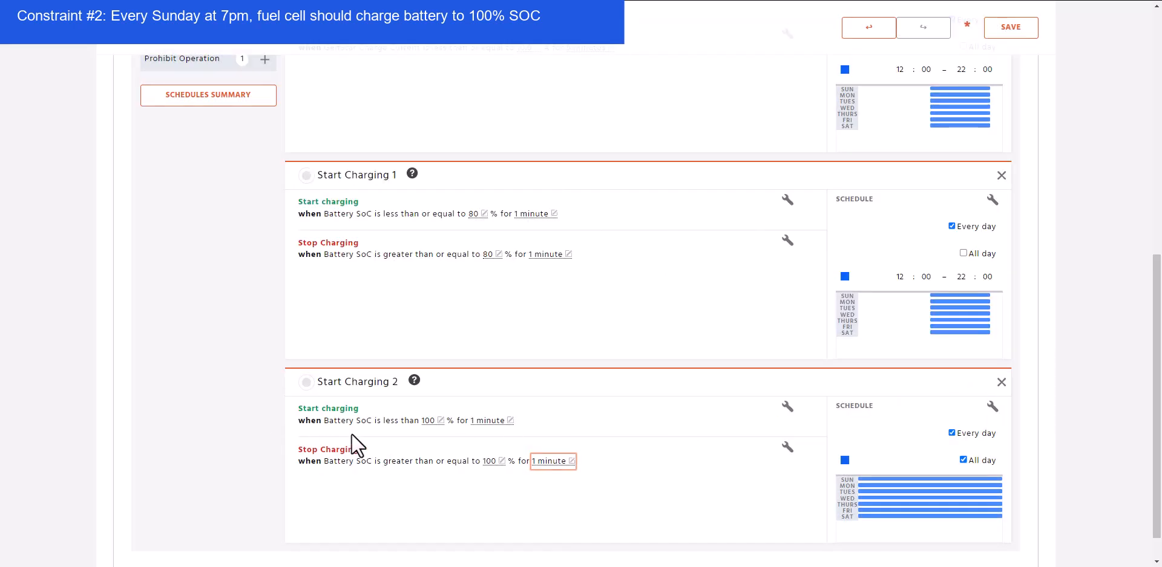
# Restrict the Start Charging 2 schedule to Sunday only instead of every day.
pyautogui.scroll(-1, 403, 422)
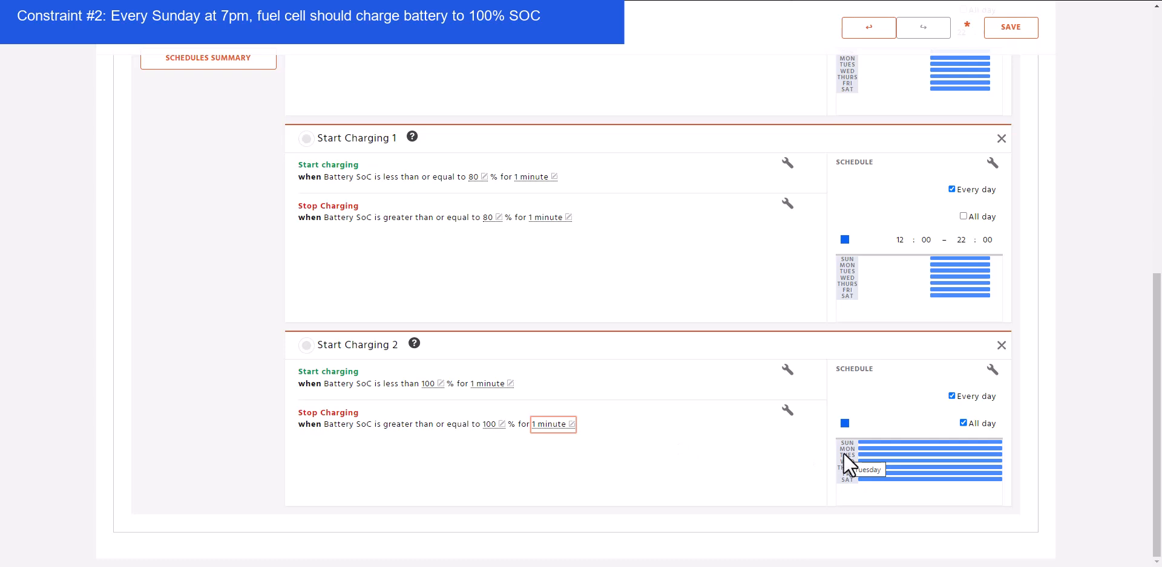
pyautogui.click(952, 398)
pyautogui.click(904, 416)
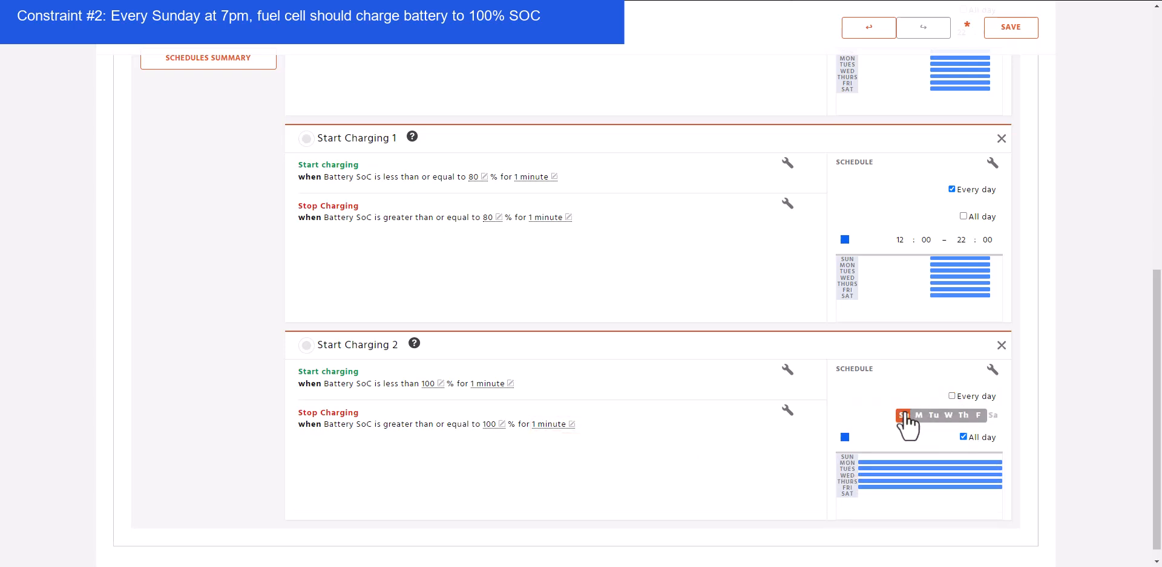
pyautogui.click(917, 416)
pyautogui.click(933, 416)
pyautogui.click(948, 415)
pyautogui.click(963, 416)
pyautogui.click(977, 415)
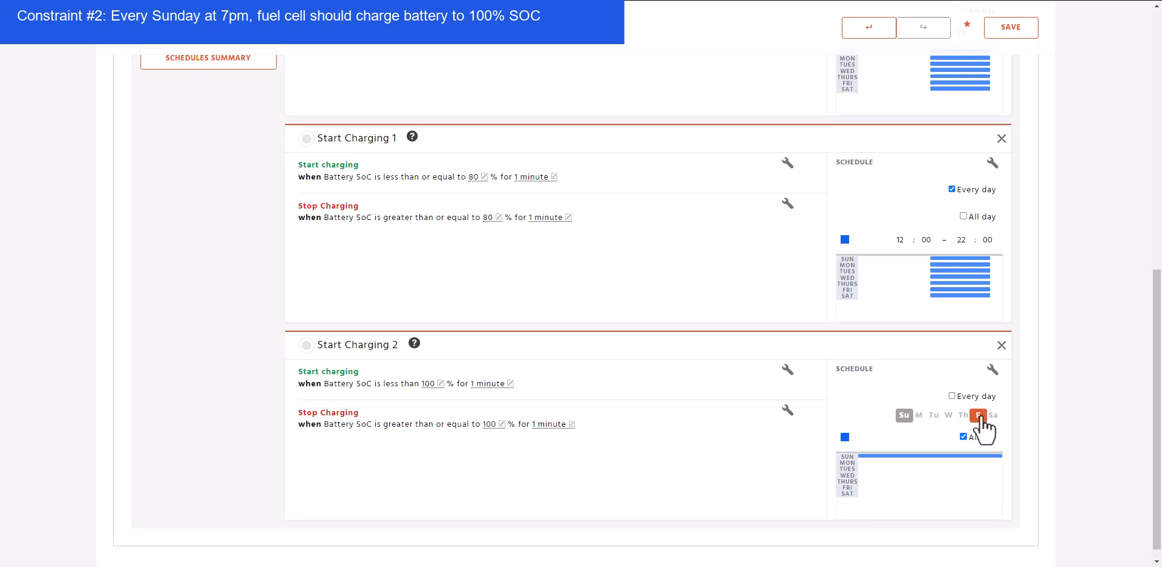
# Set the Start Charging 2 schedule to 19:00–06:00 instead of all day, and save the configuration.
pyautogui.click(963, 437)
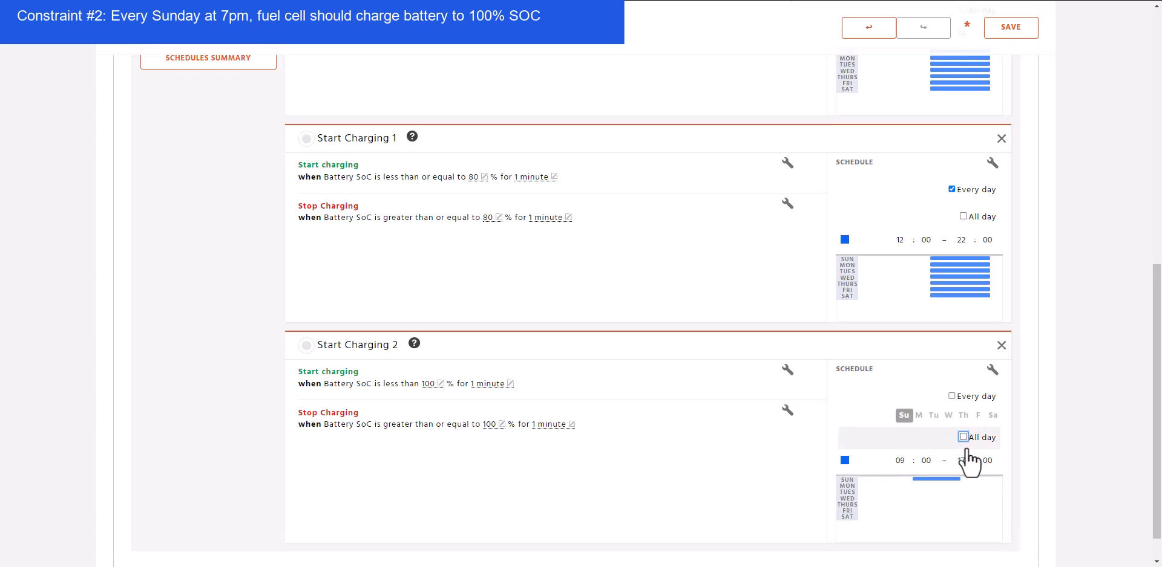
pyautogui.click(898, 461)
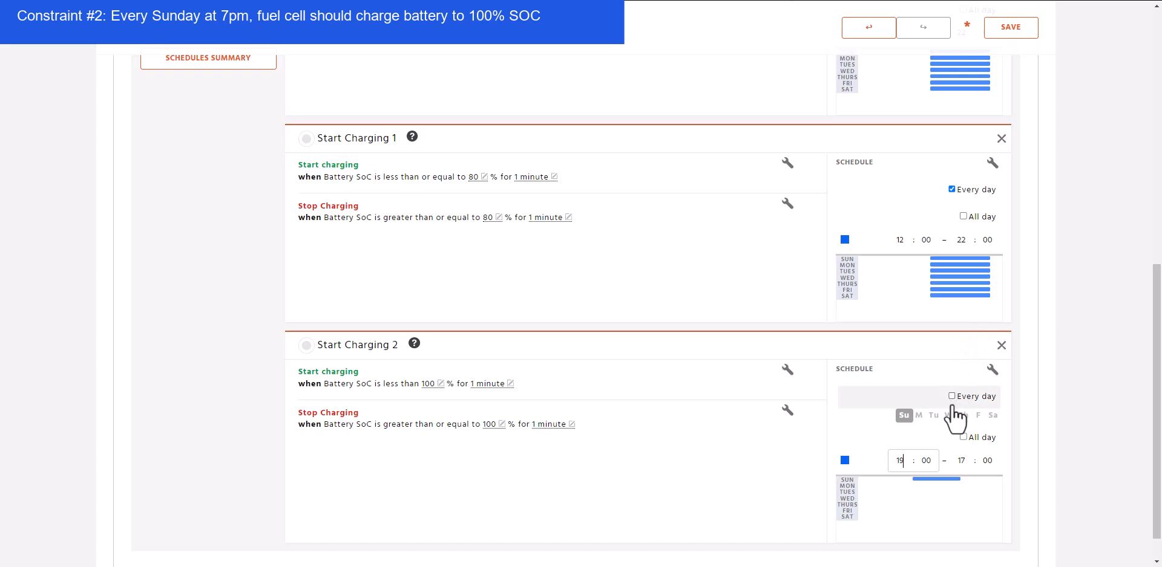
pyautogui.click(961, 461)
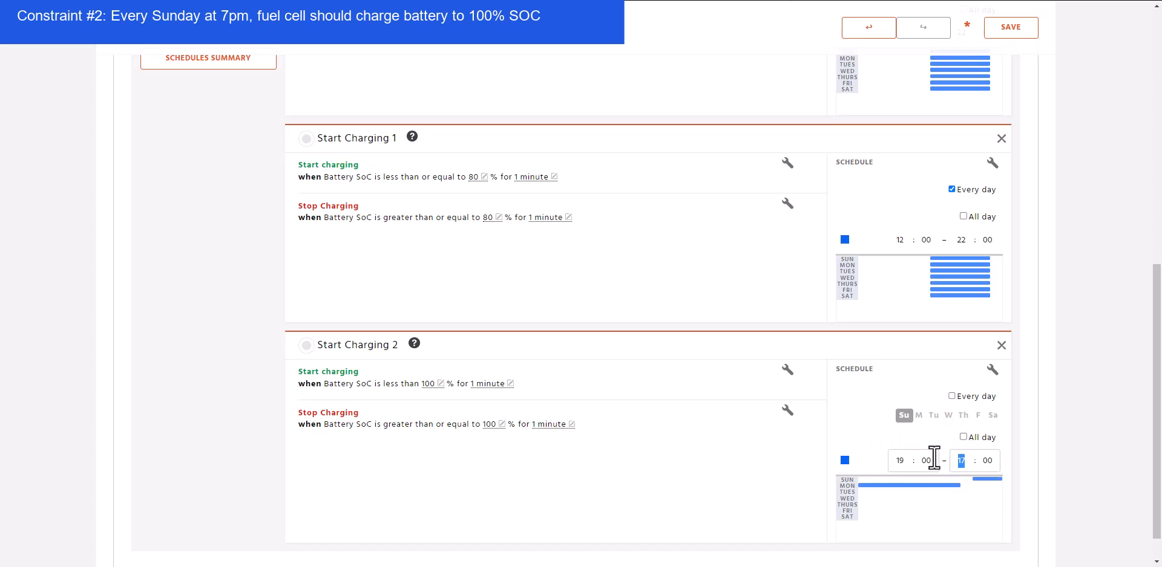
pyautogui.write('06')
pyautogui.scroll(-1, 887, 397)
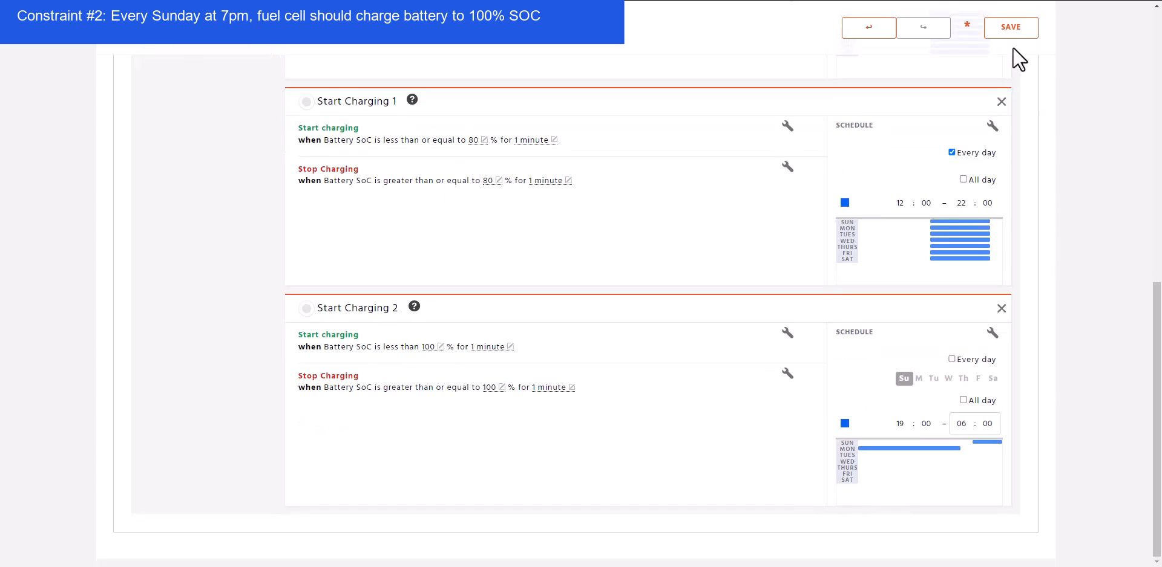
pyautogui.click(1010, 28)
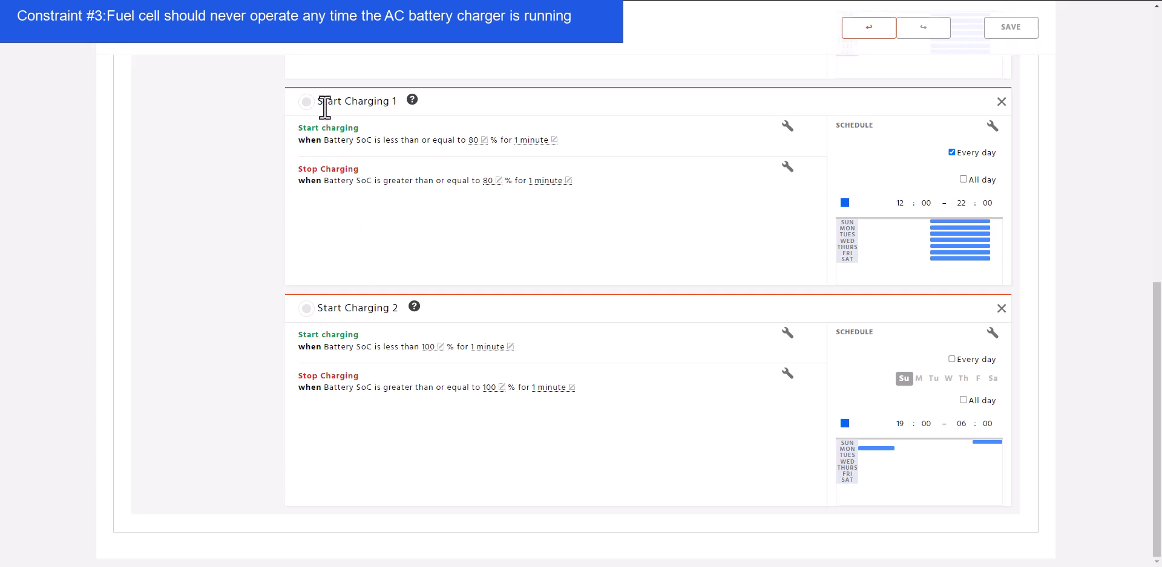
# Add a second start condition to Start Charging 1 requiring (AC-Chrg) Shunt B amps less than or equal to 0 A.
pyautogui.click(787, 128)
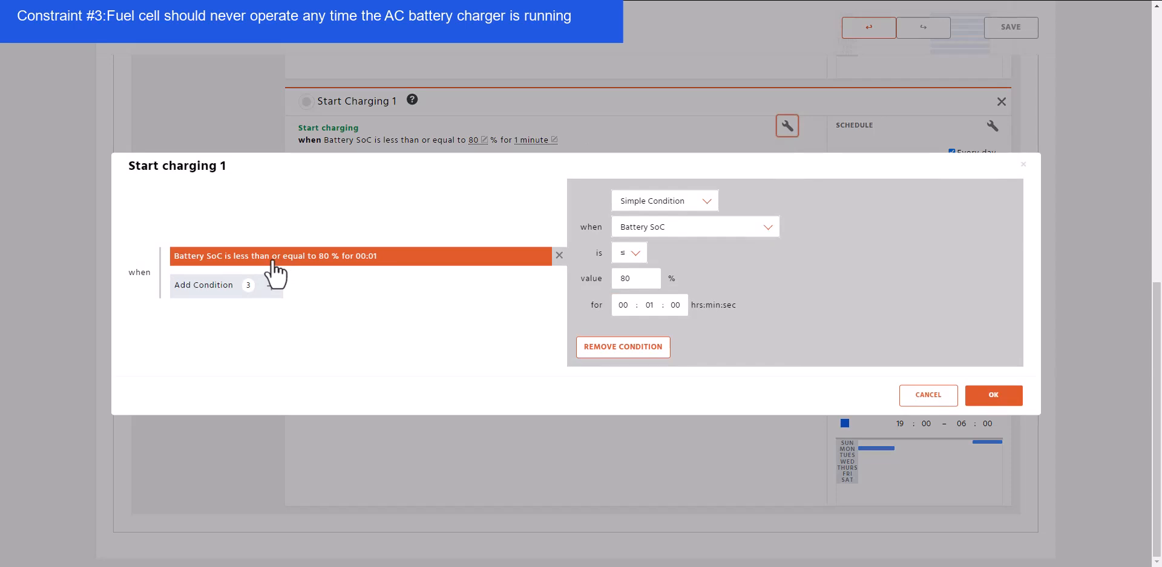
pyautogui.click(203, 285)
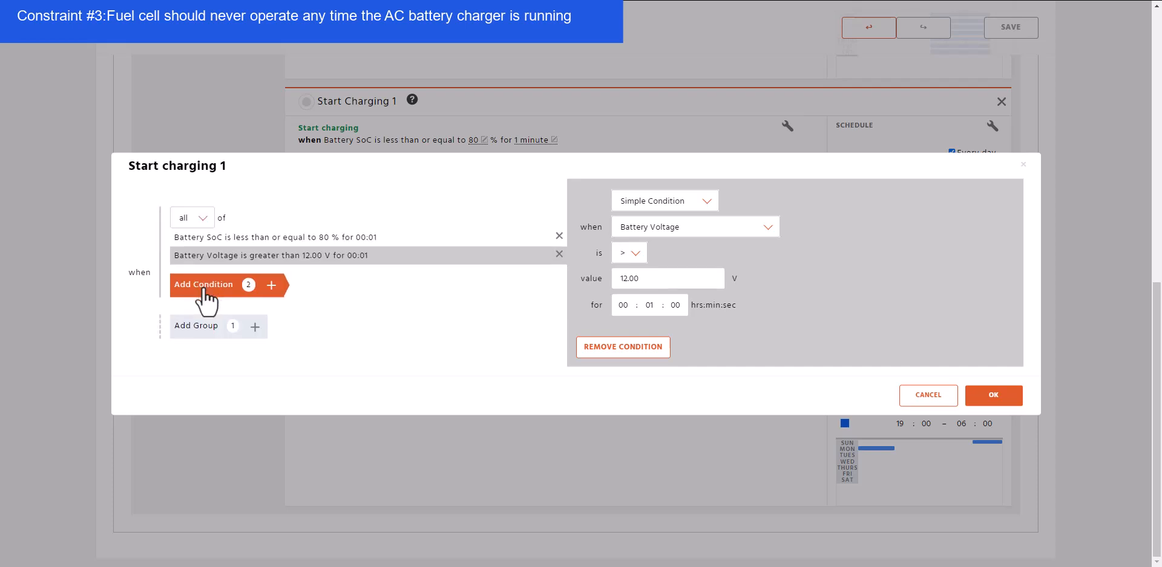
pyautogui.click(680, 236)
pyautogui.scroll(-6, 682, 302)
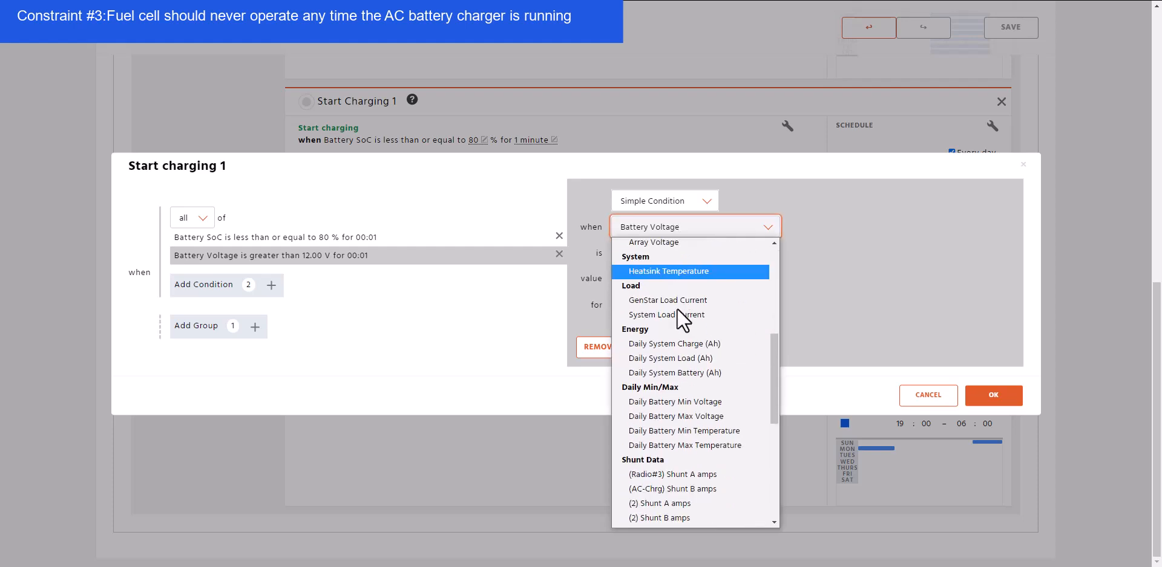
pyautogui.scroll(-2, 677, 308)
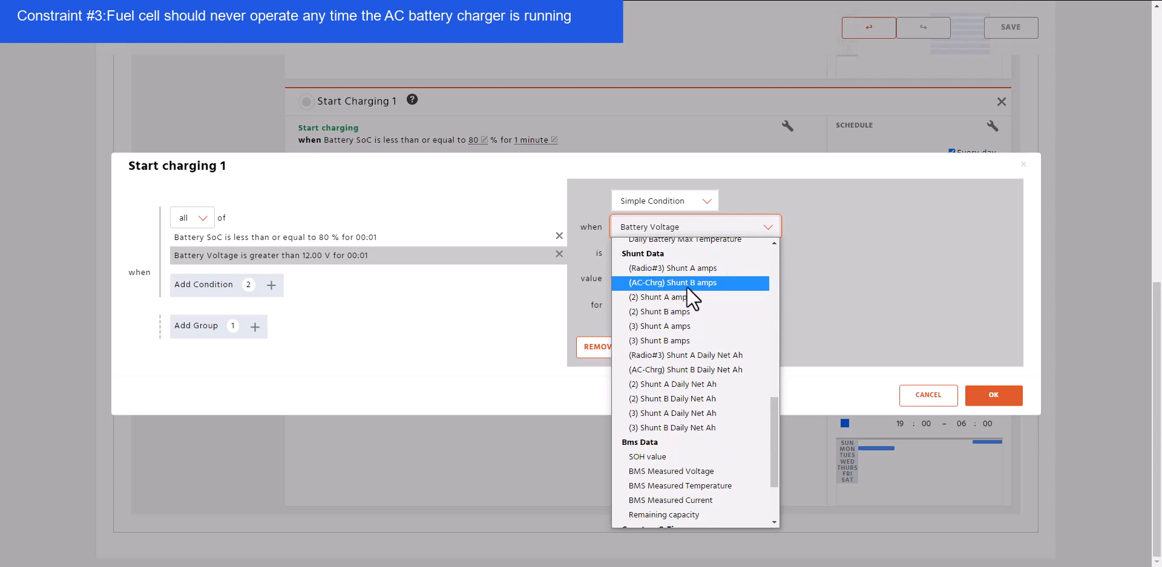
pyautogui.click(682, 284)
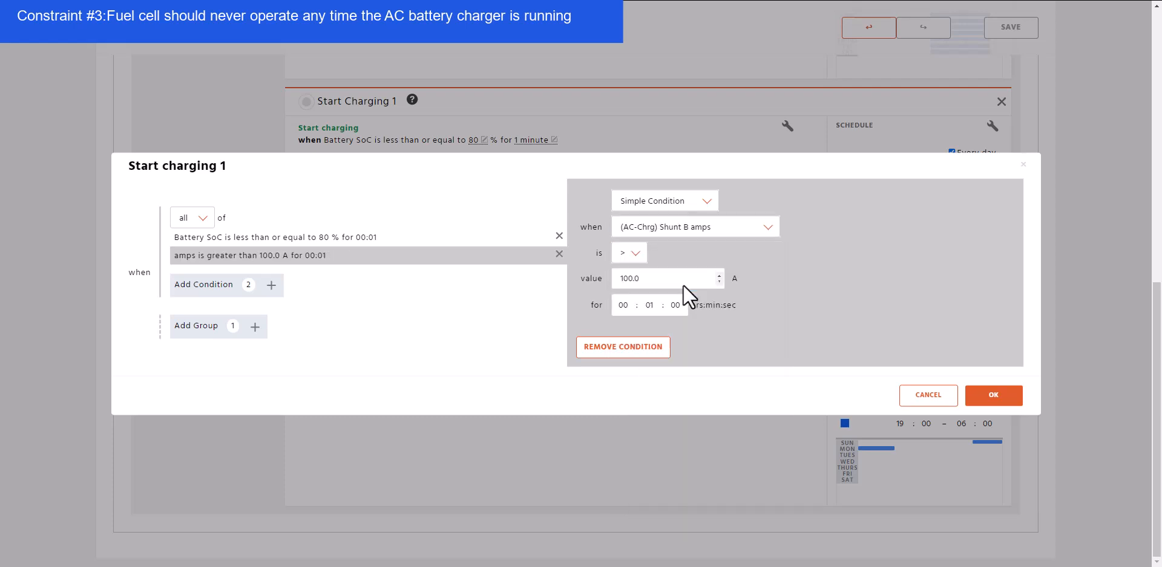
pyautogui.click(635, 254)
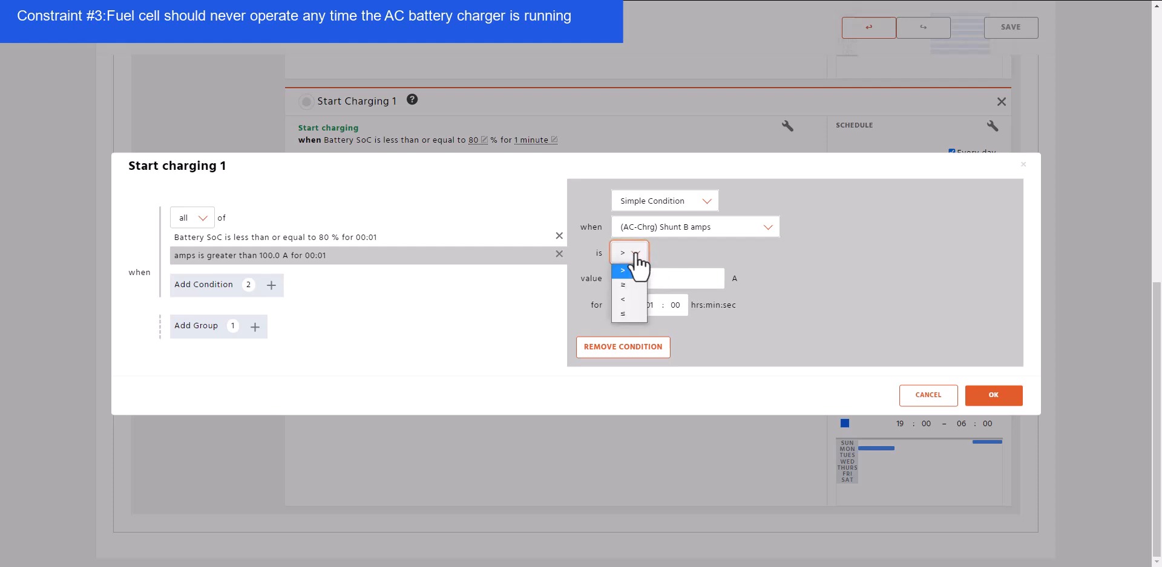
pyautogui.click(630, 316)
pyautogui.moveTo(651, 280); pyautogui.dragTo(616, 280)
pyautogui.write('0')
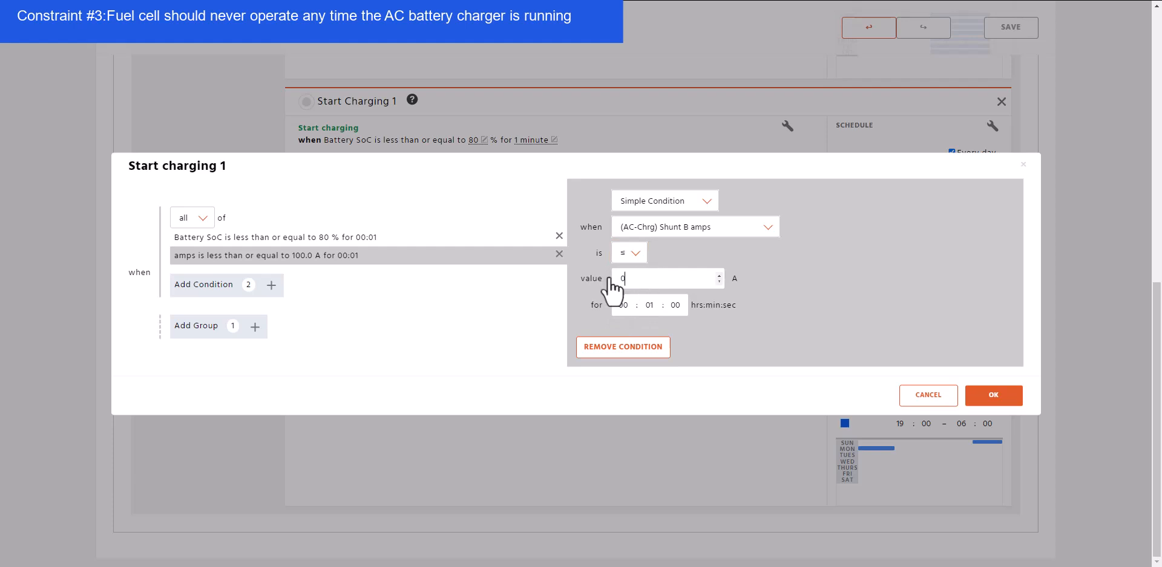
pyautogui.click(980, 394)
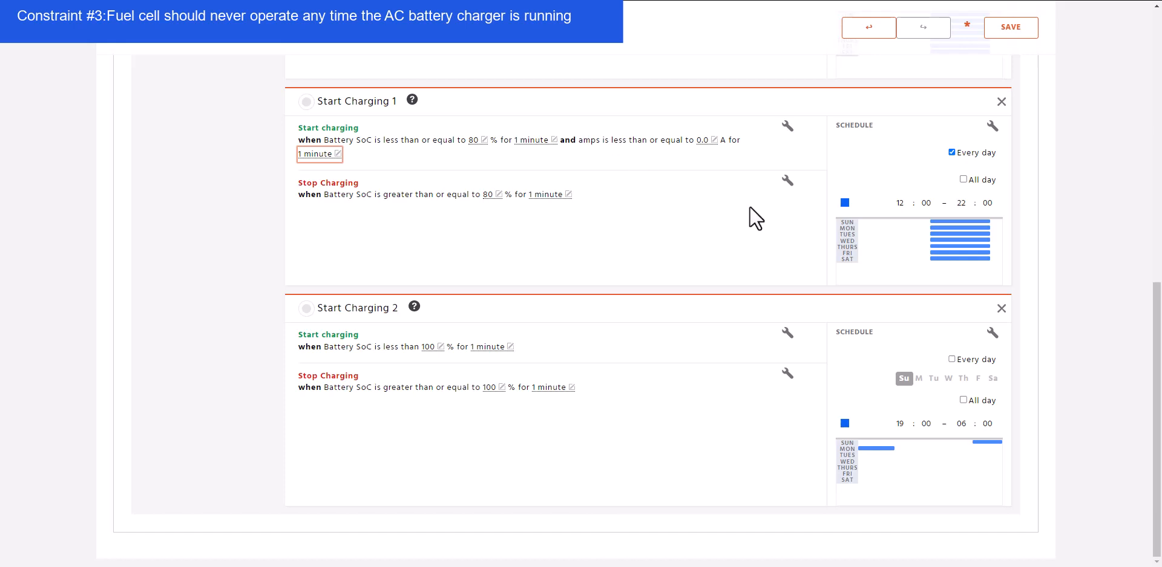
# Add a stop condition to Start Charging 1 of (AC-Chrg) Shunt B amps greater than 1 A.
pyautogui.click(785, 181)
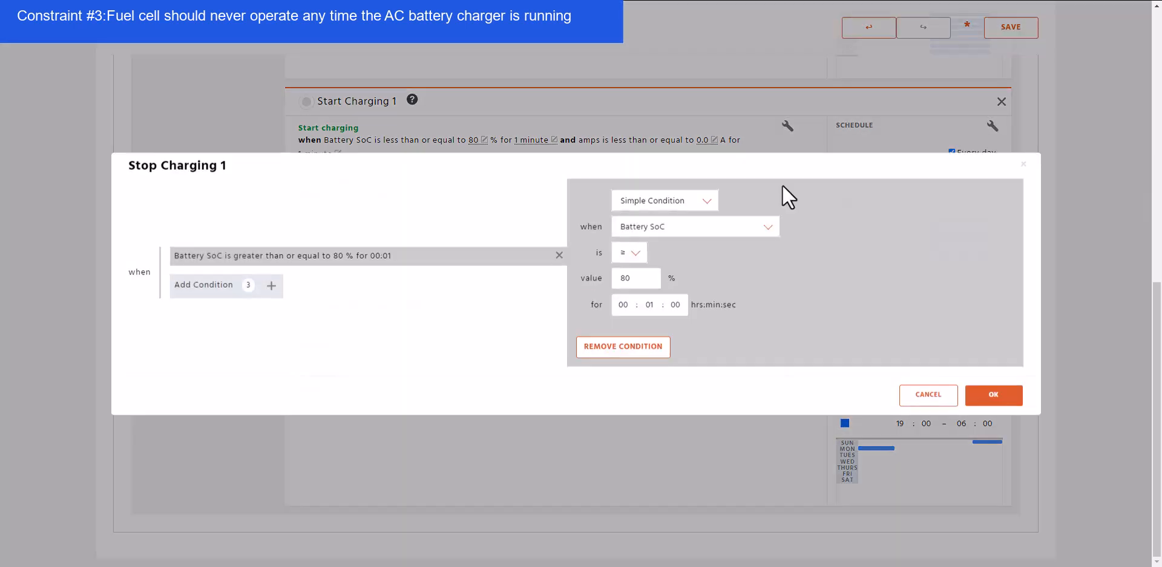
pyautogui.click(199, 290)
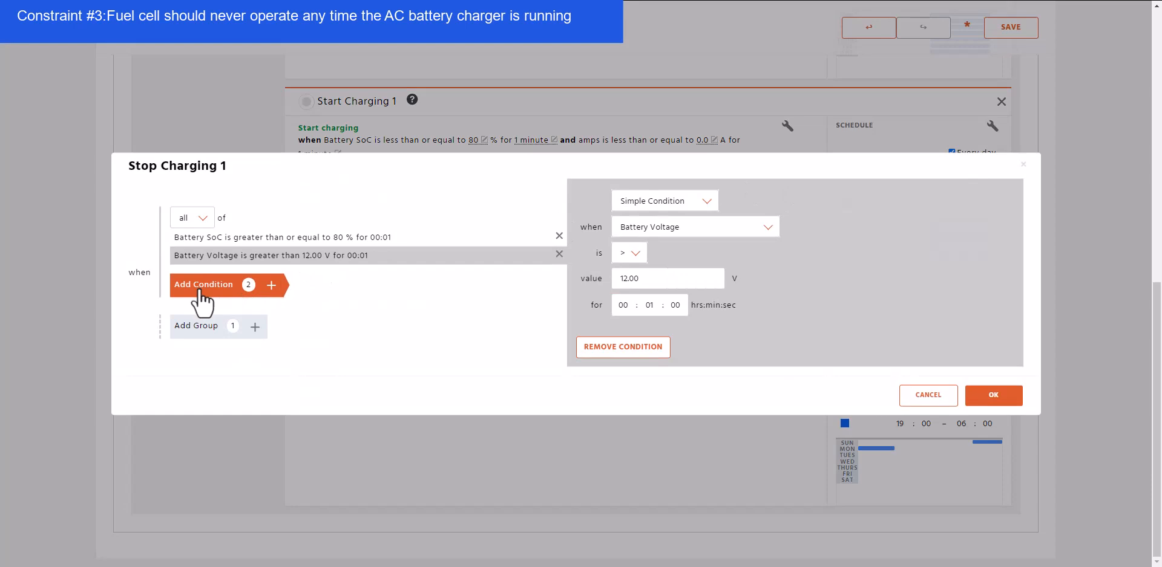
pyautogui.click(674, 230)
pyautogui.scroll(-10, 743, 353)
pyautogui.scroll(5, 732, 354)
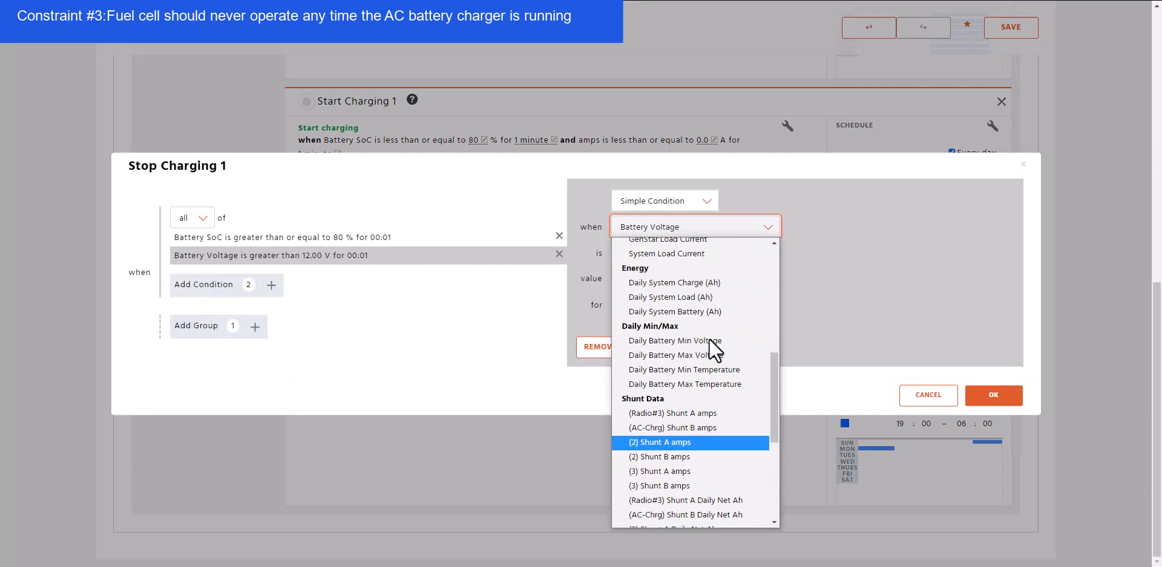
pyautogui.click(667, 426)
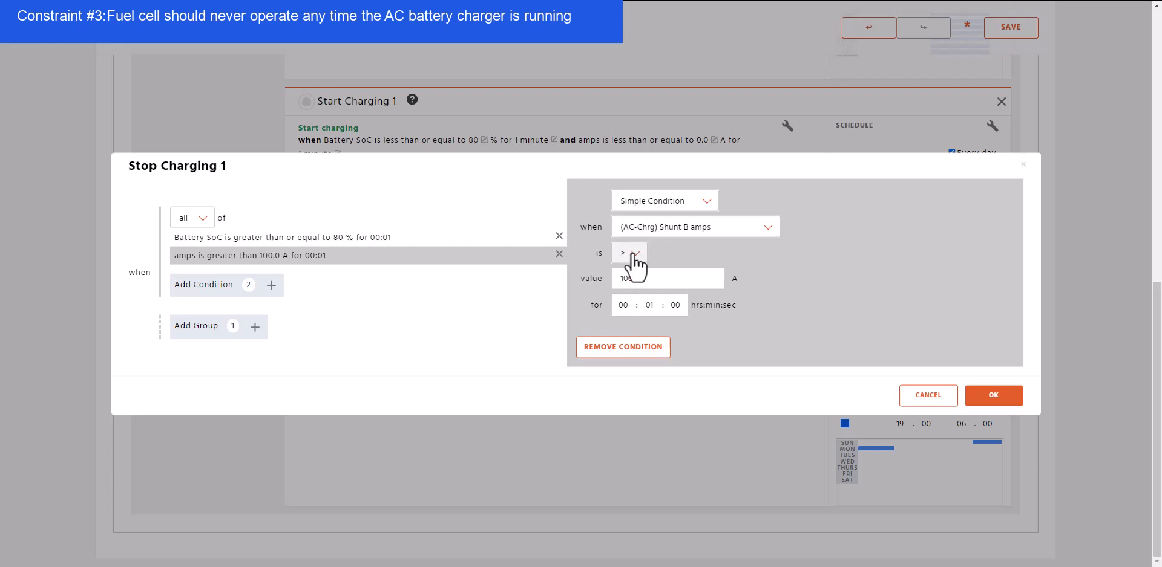
pyautogui.moveTo(659, 282); pyautogui.dragTo(605, 290)
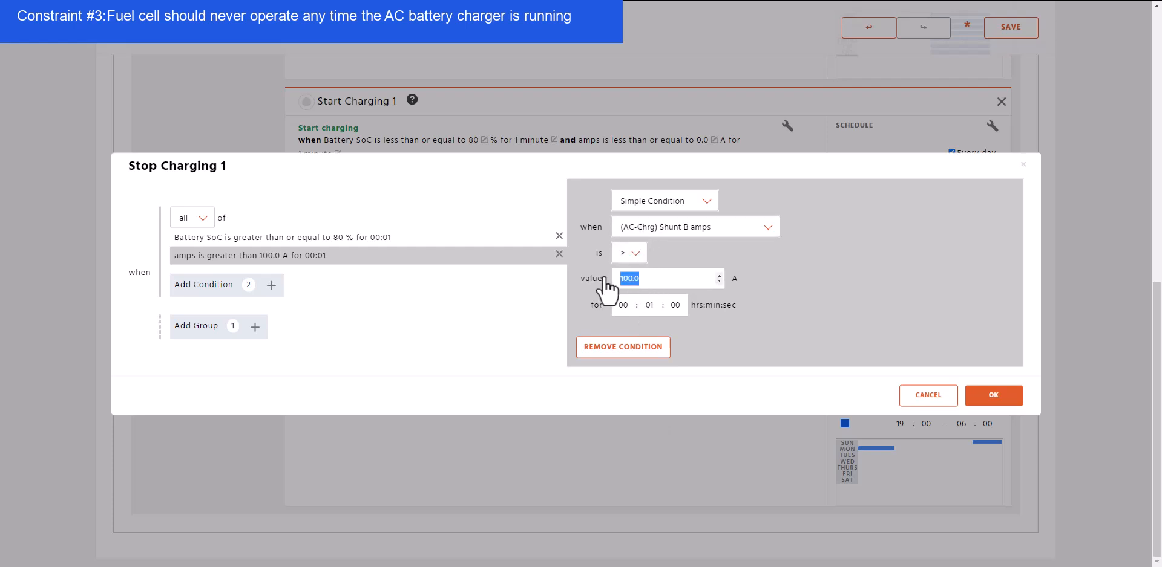
pyautogui.write('1')
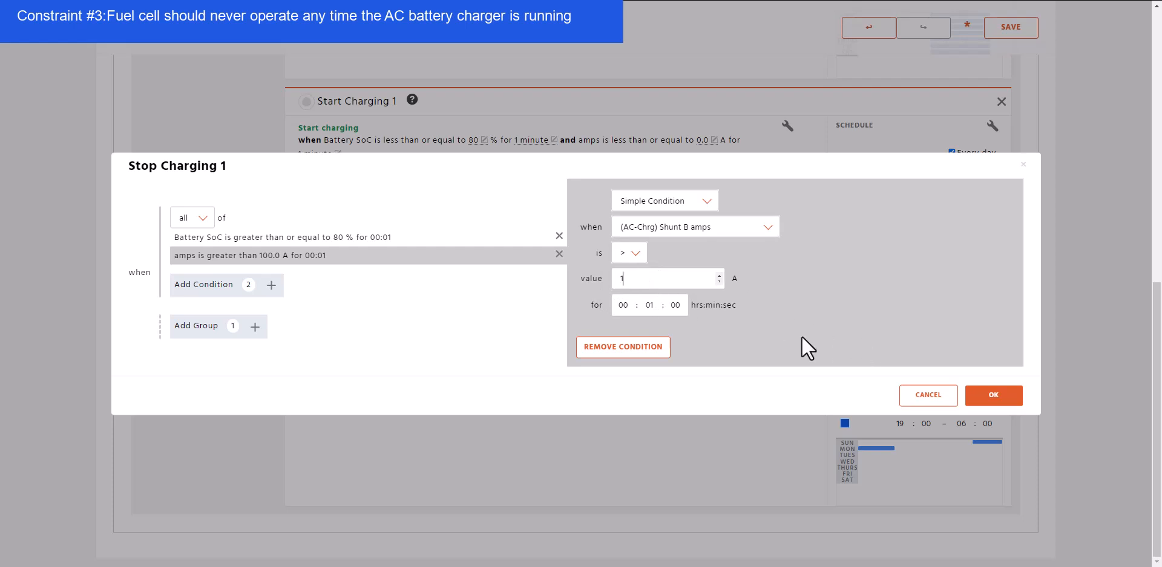
# Make Start Charging 1 stop when any of its stop conditions is met, and accept the conditions.
pyautogui.click(205, 225)
pyautogui.click(235, 207)
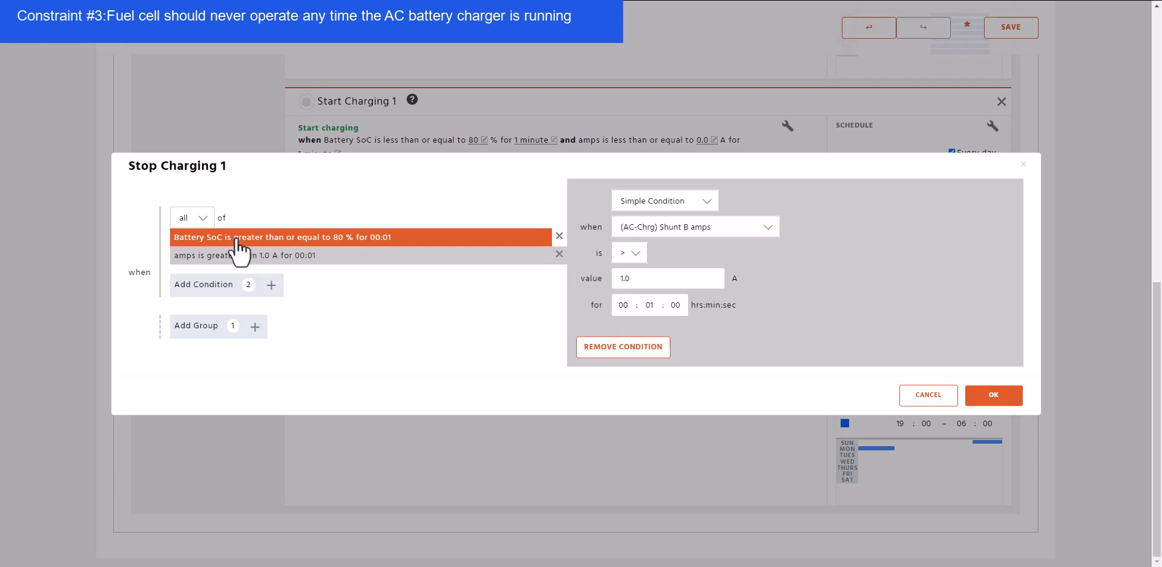
pyautogui.click(202, 219)
pyautogui.click(188, 248)
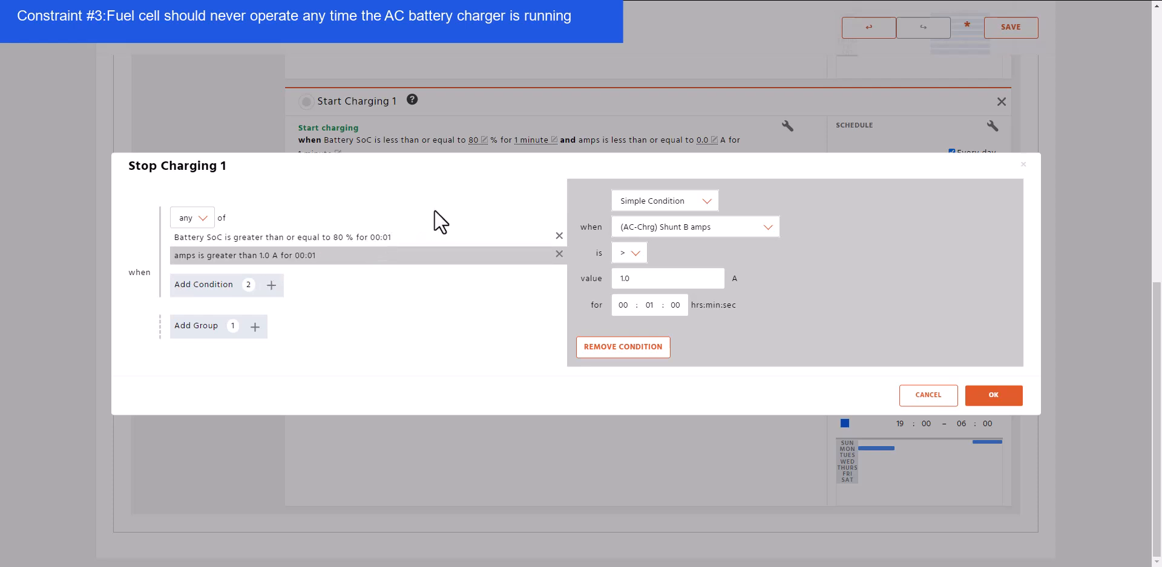
pyautogui.click(990, 396)
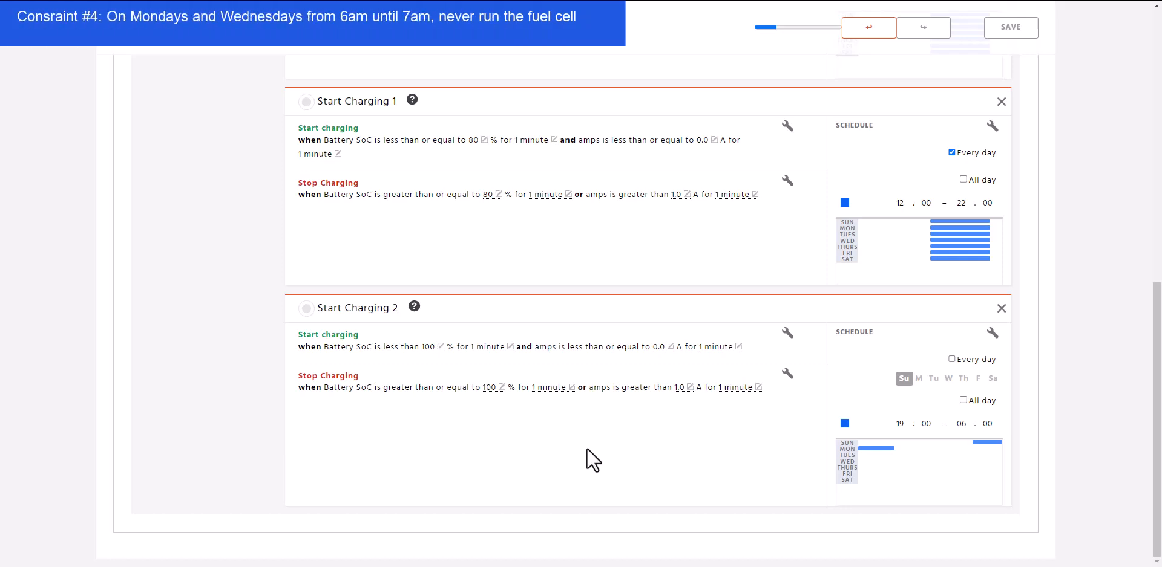
# Add a Prohibit Operation rule using the On a schedule preset.
pyautogui.scroll(3, 157, 372)
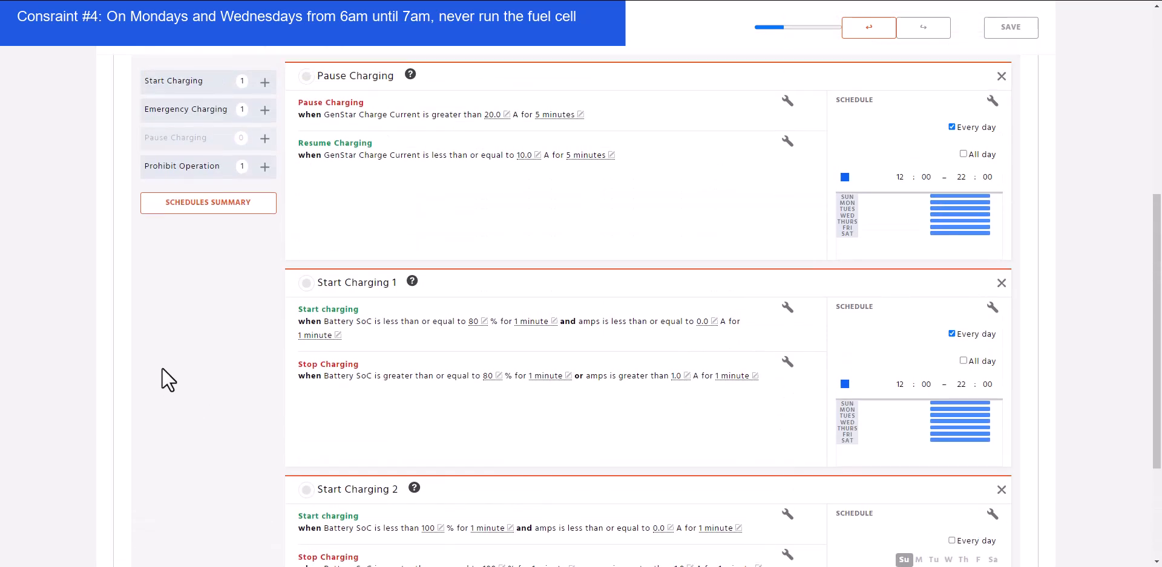
pyautogui.scroll(1, 162, 368)
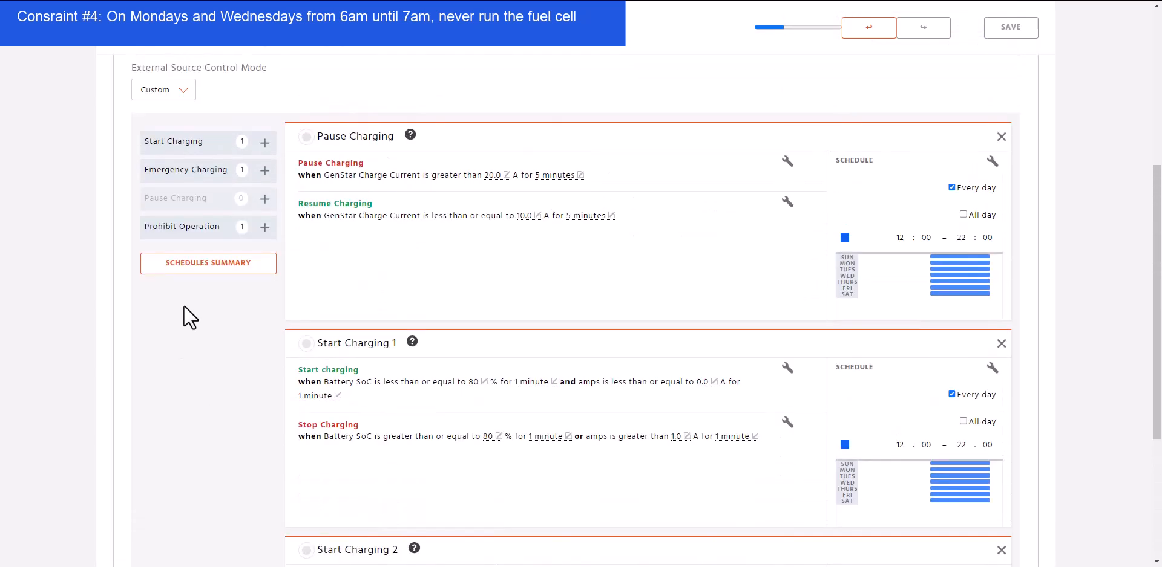
pyautogui.click(183, 229)
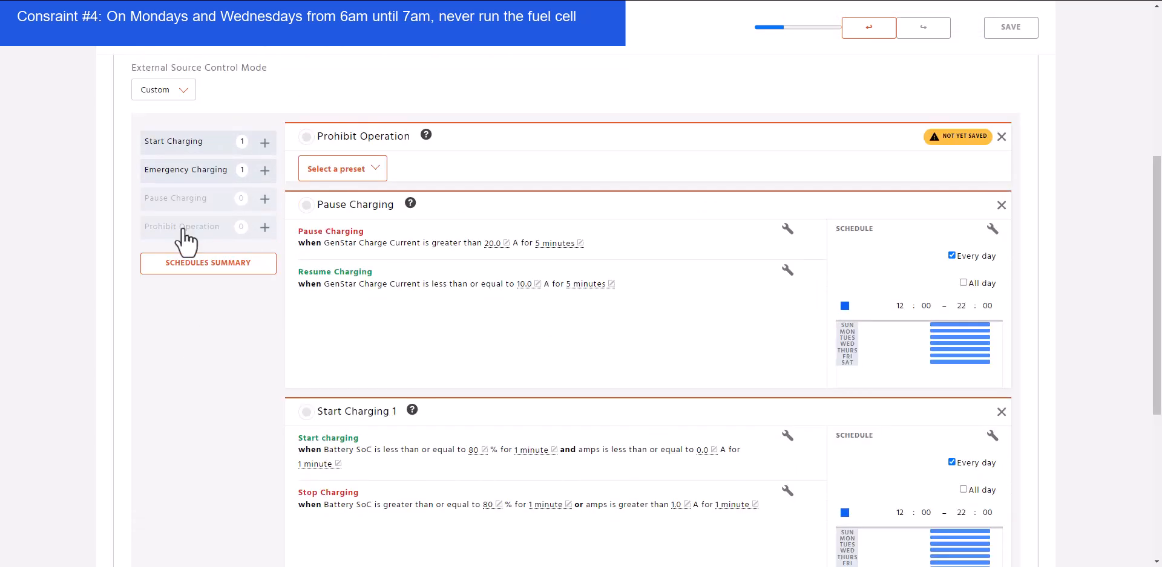
pyautogui.scroll(2, 593, 146)
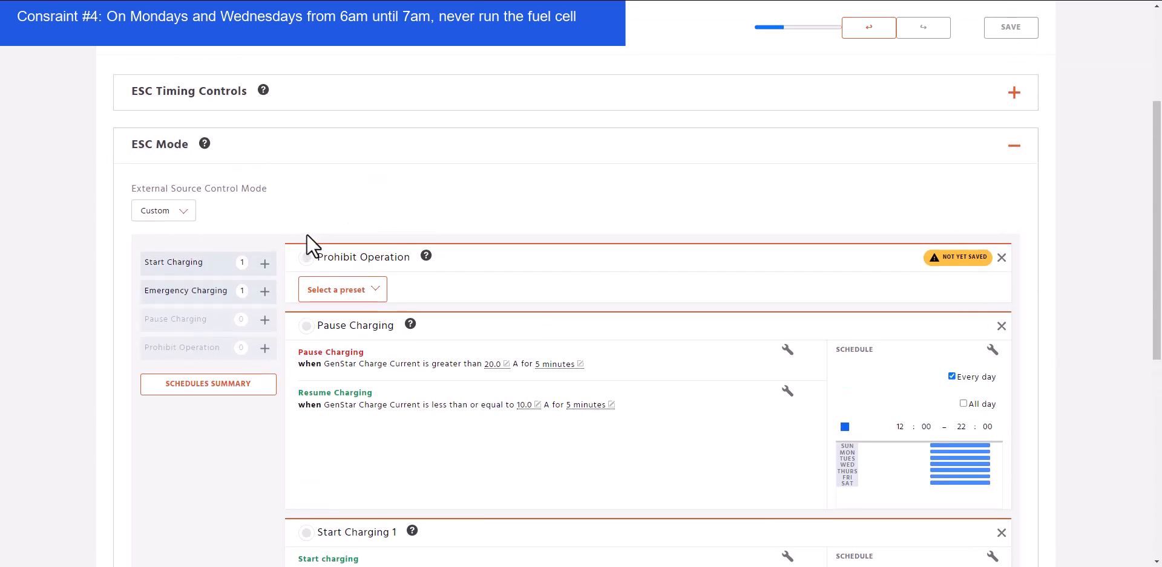
pyautogui.click(333, 290)
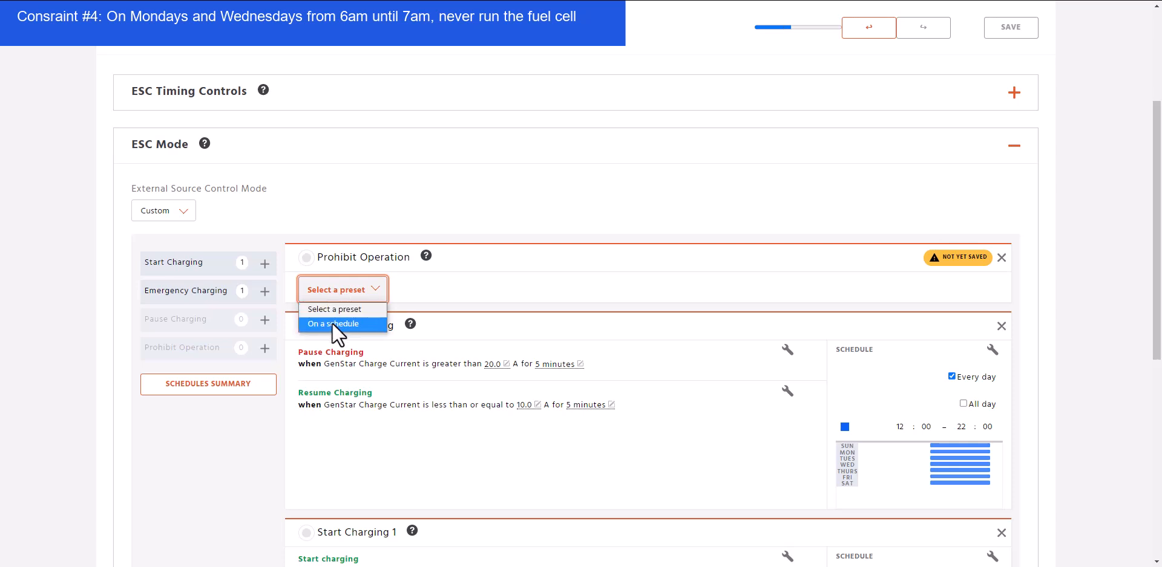
pyautogui.click(331, 324)
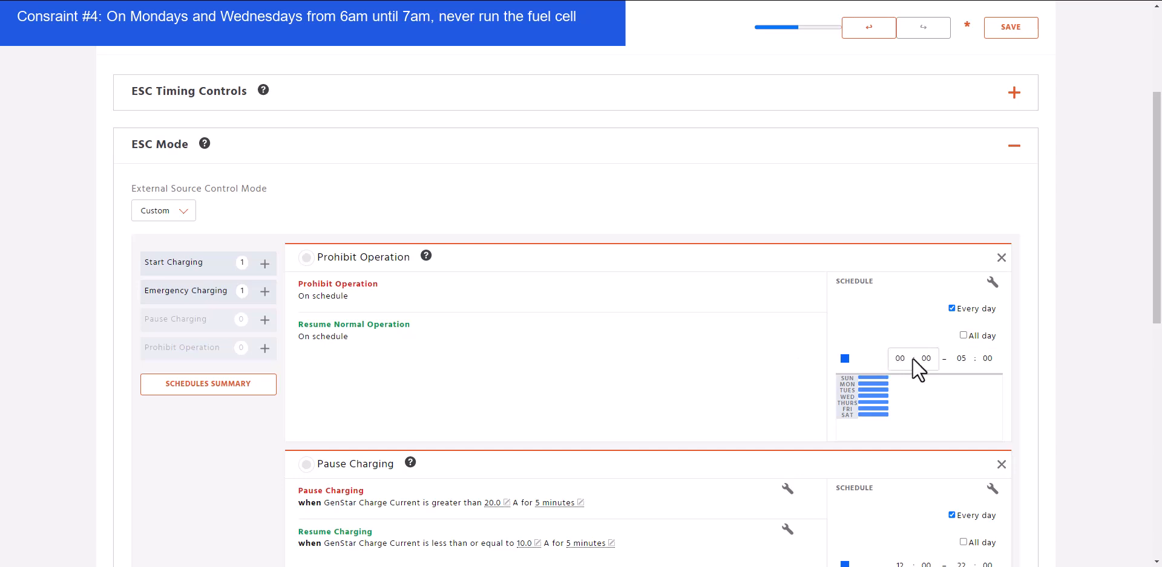
# Set the Prohibit Operation schedule hours to 06:00–07:00.
pyautogui.press('BackSpace')
pyautogui.press('BackSpace')
pyautogui.write('06')
pyautogui.click(963, 359)
pyautogui.press('BackSpace')
pyautogui.press('BackSpace')
pyautogui.write('07')
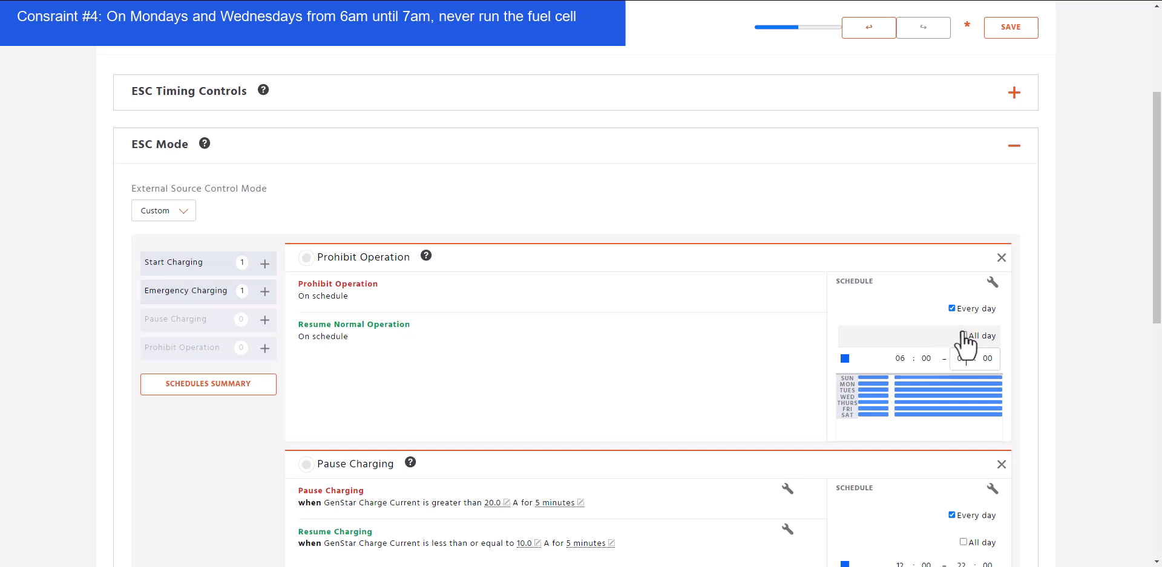
# Restrict the Prohibit Operation schedule to Monday and Wednesday instead of every day, and save the configuration.
pyautogui.click(952, 309)
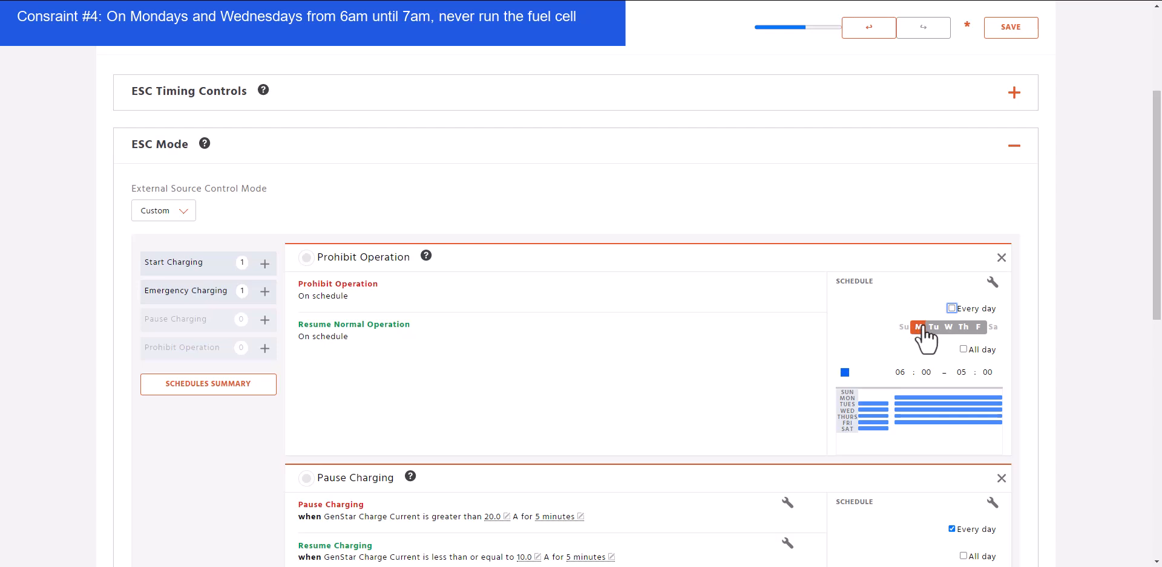
pyautogui.click(934, 326)
pyautogui.click(962, 327)
pyautogui.click(978, 327)
pyautogui.scroll(-1, 557, 354)
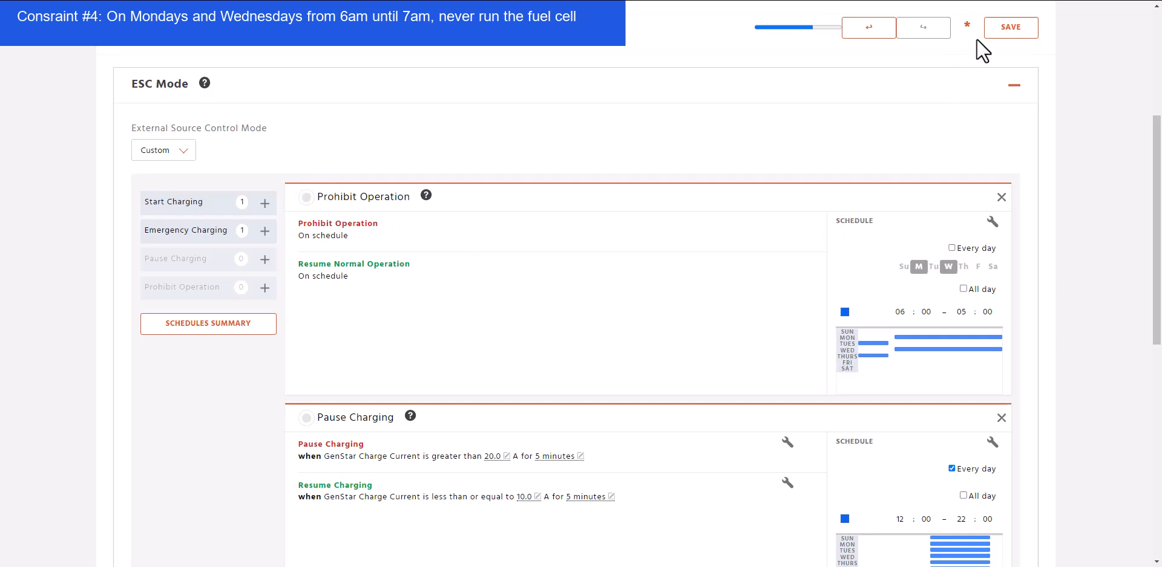
pyautogui.click(1005, 33)
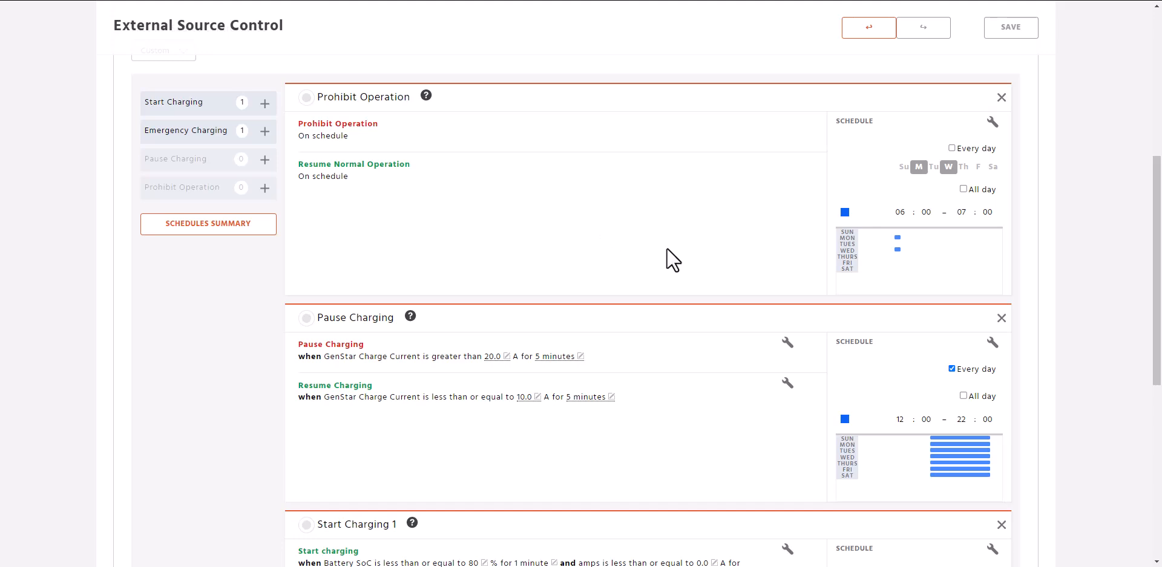
# Review the schedules summary for overlaps between the prohibit, pause and start charging rules.
pyautogui.click(212, 225)
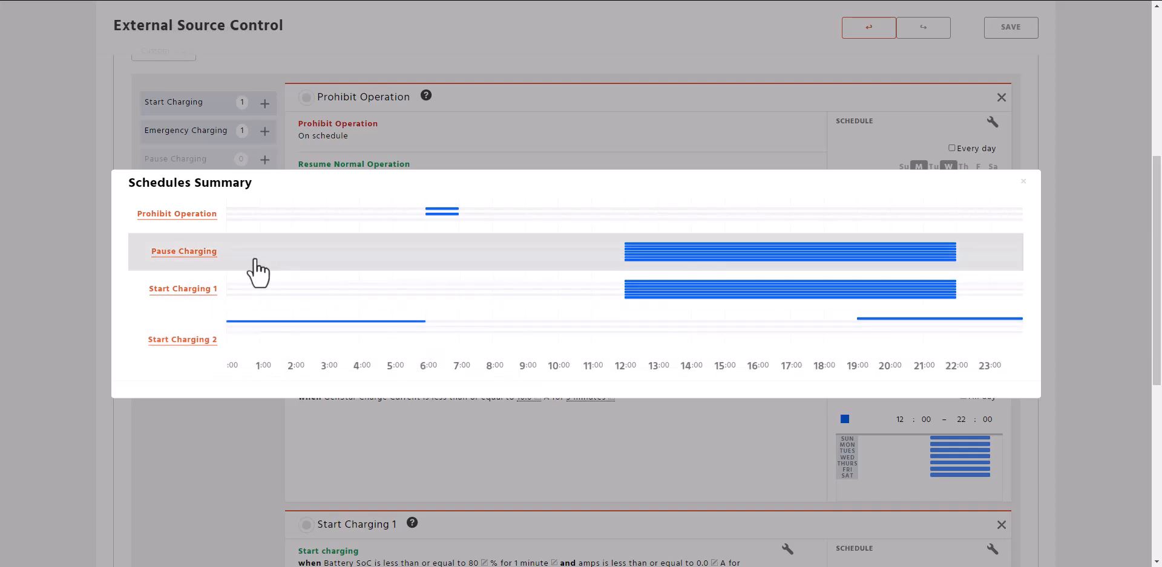
pyautogui.moveTo(638, 302)
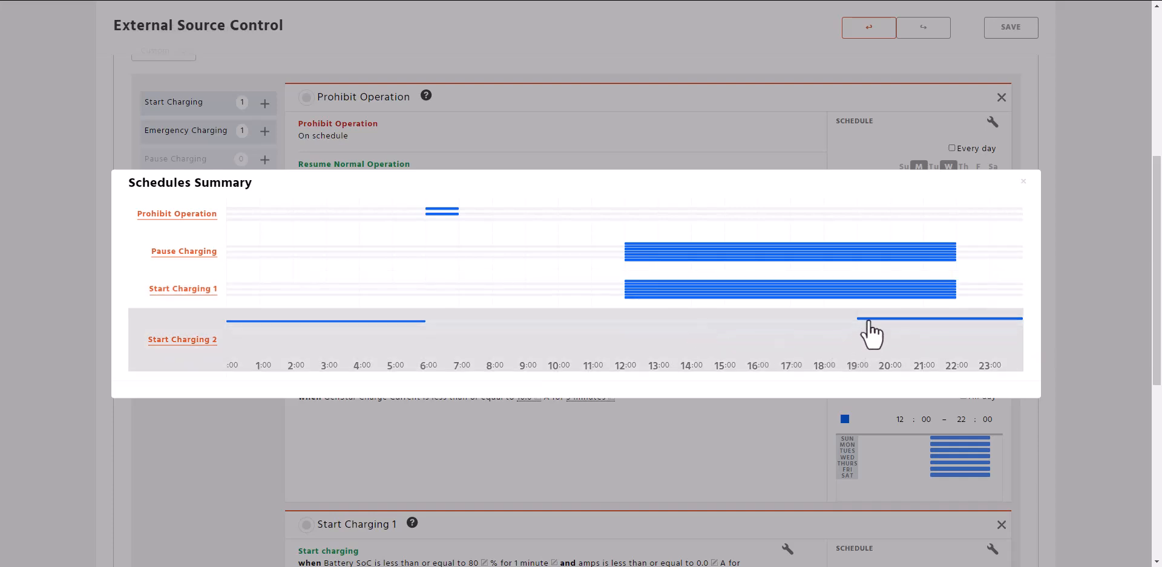
pyautogui.moveTo(862, 325)
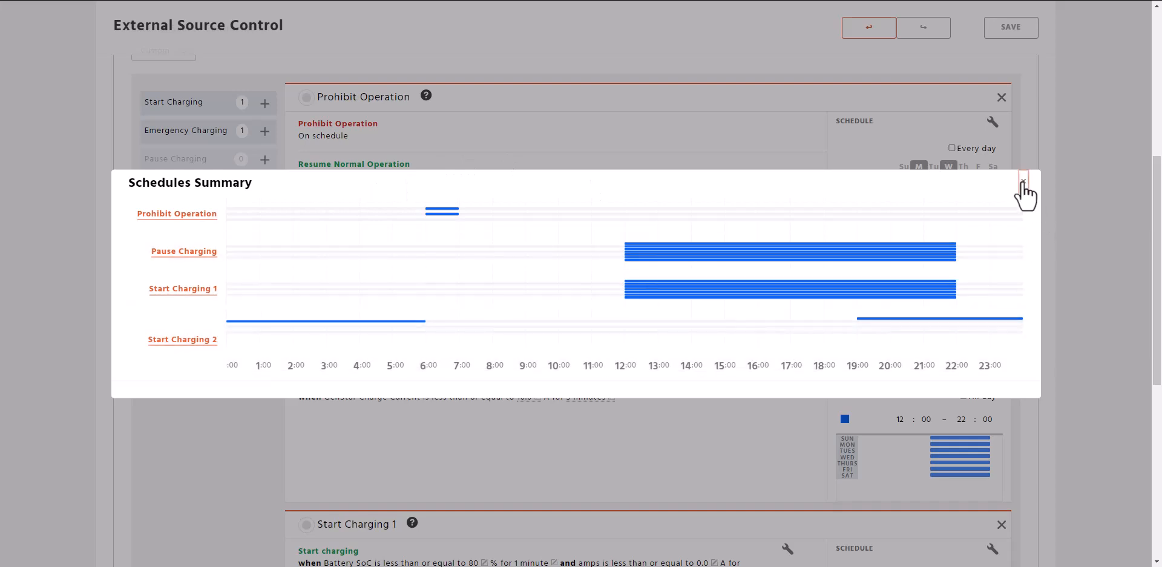
pyautogui.click(1022, 181)
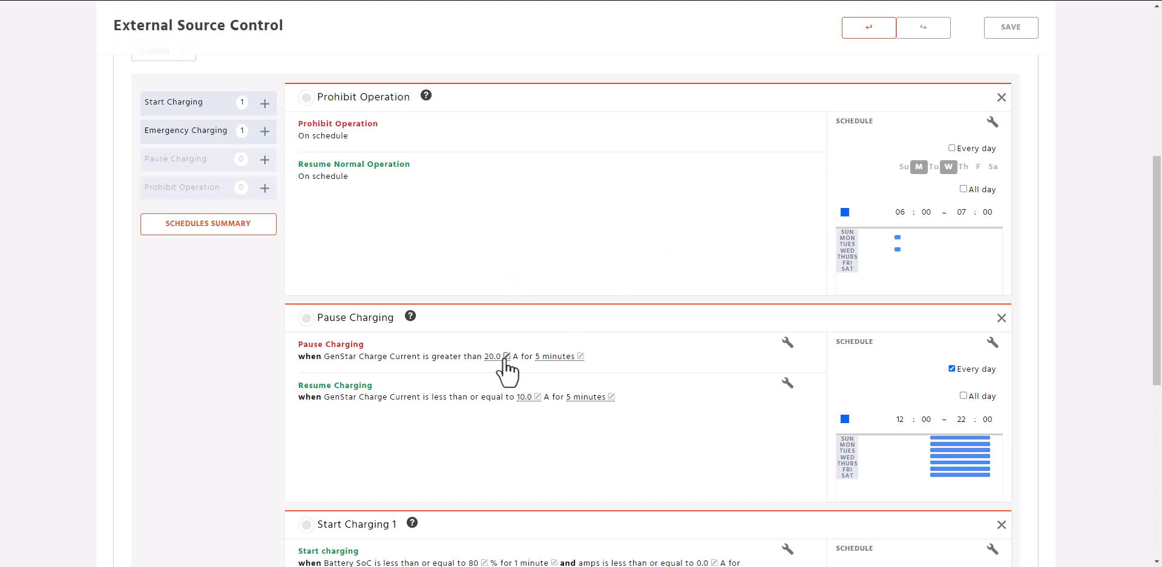
# Inspect the Pause Charging condition and the all/any options of the Start Charging 1 start conditions.
pyautogui.click(787, 343)
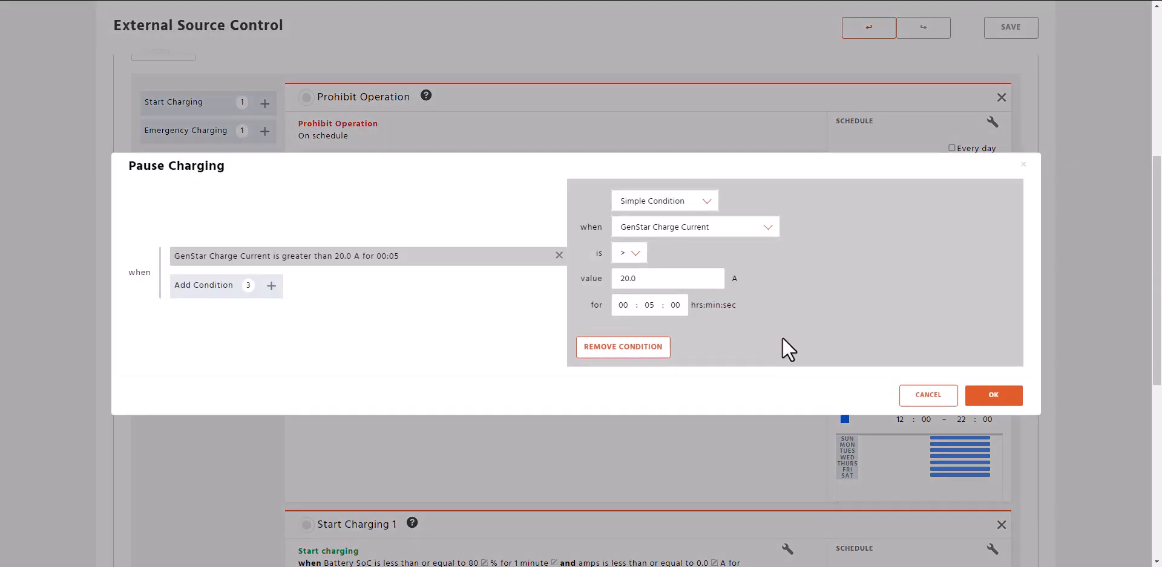
pyautogui.click(930, 399)
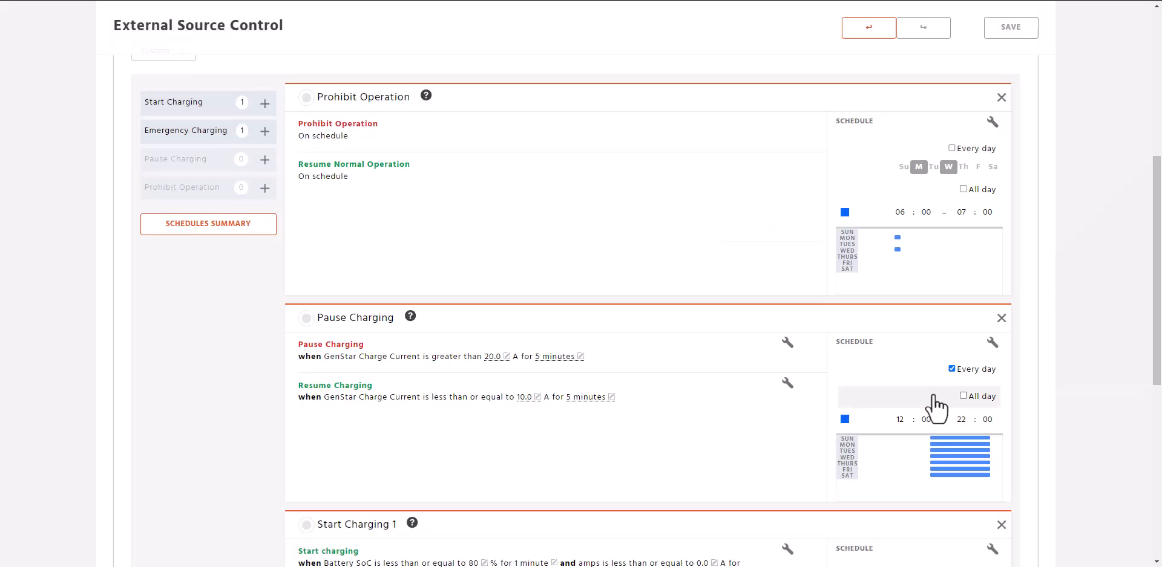
pyautogui.scroll(-3, 632, 397)
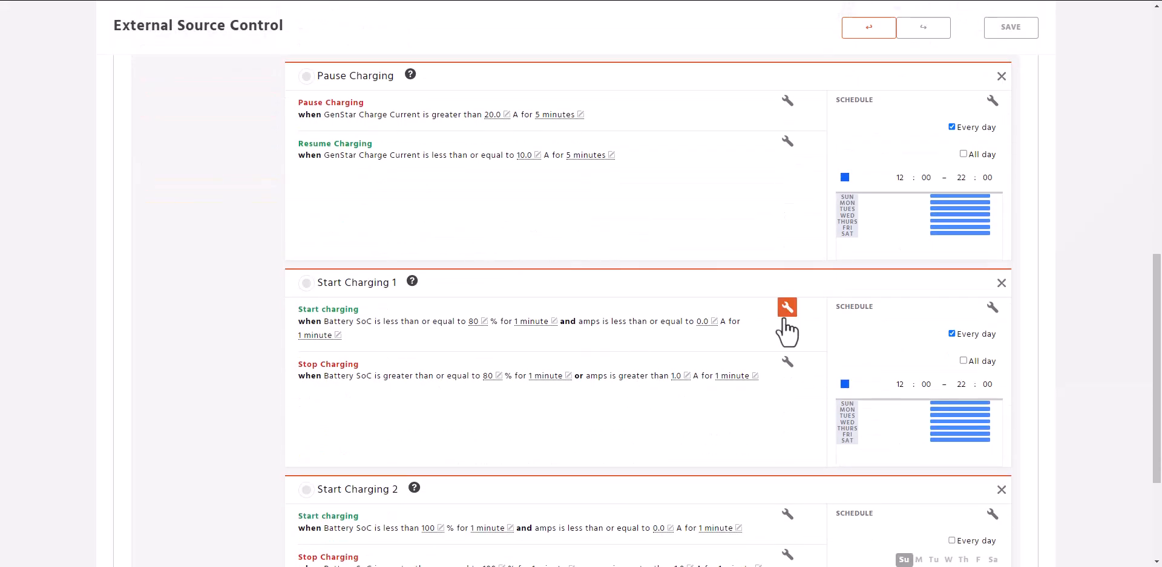
pyautogui.click(787, 308)
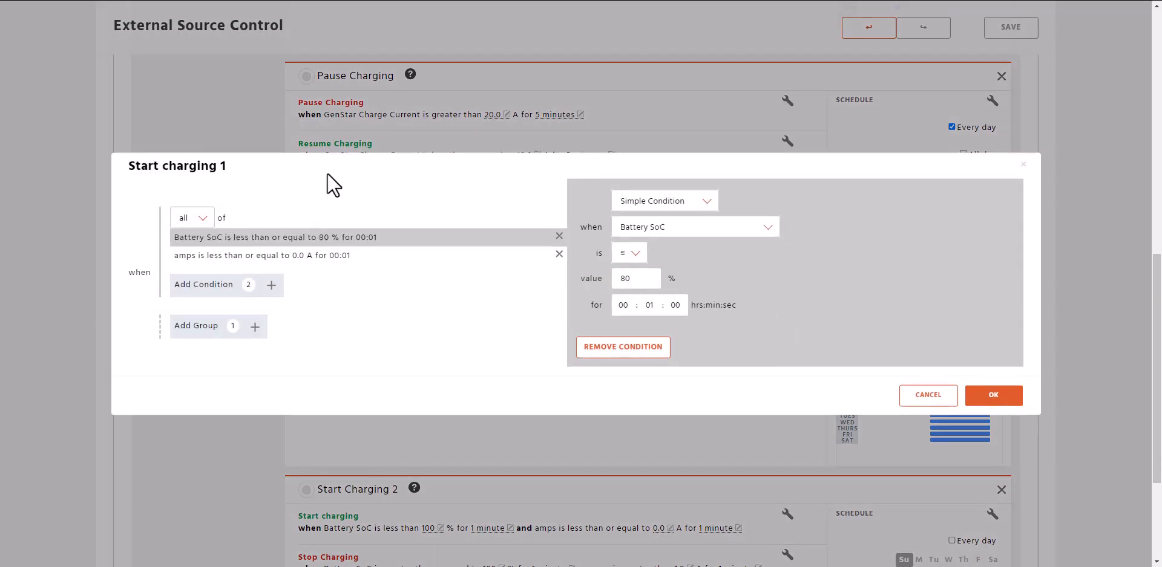
pyautogui.click(188, 218)
pyautogui.click(197, 231)
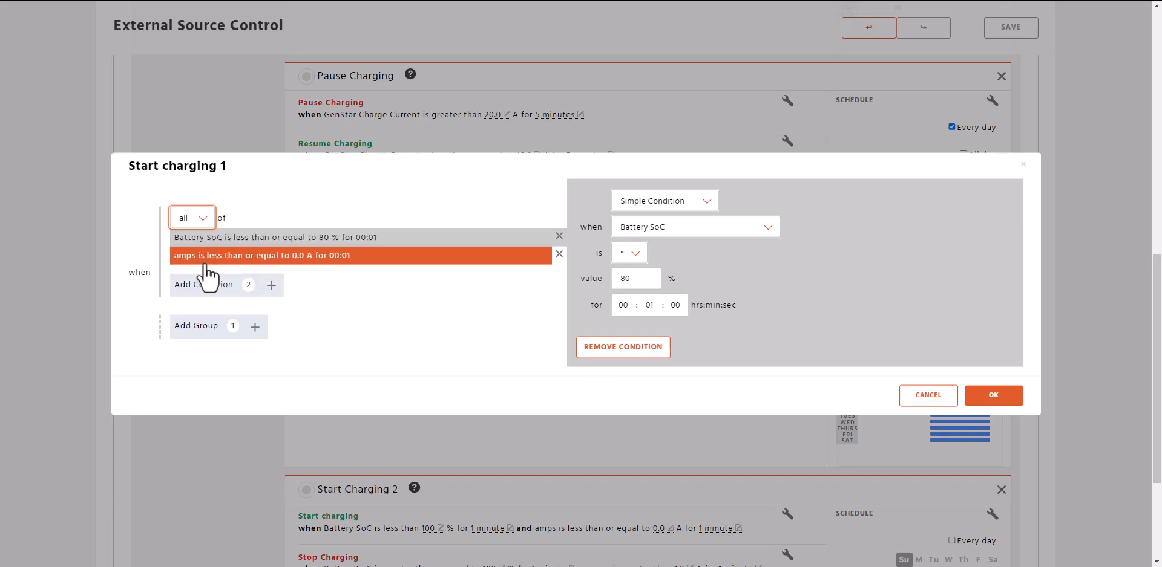
# Add a second condition group to the Start Charging 1 start conditions, joined with "or".
pyautogui.click(194, 327)
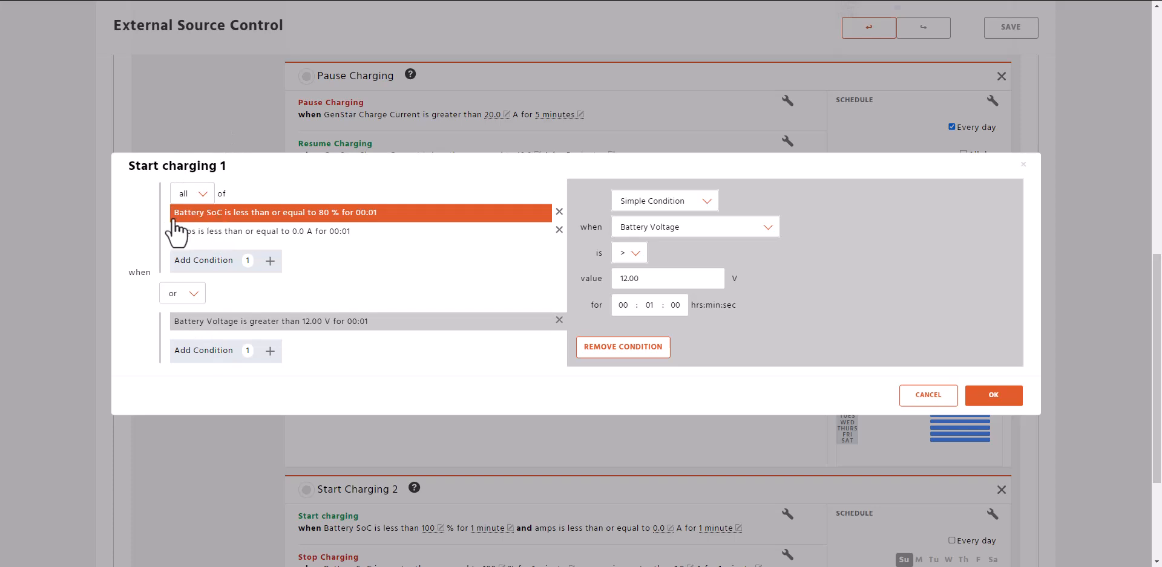
pyautogui.click(177, 298)
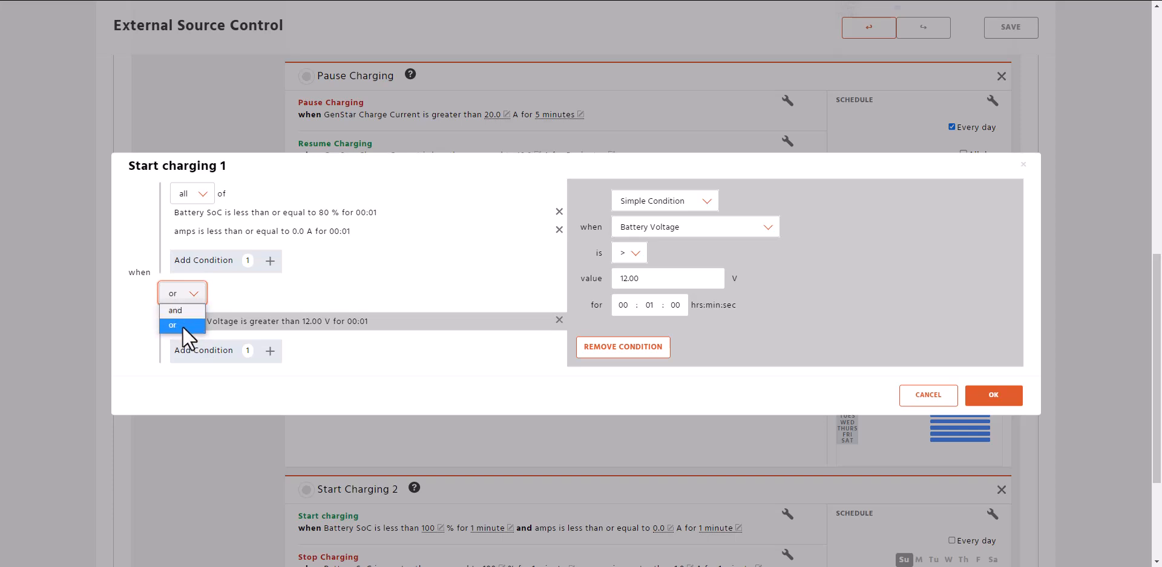
pyautogui.click(272, 299)
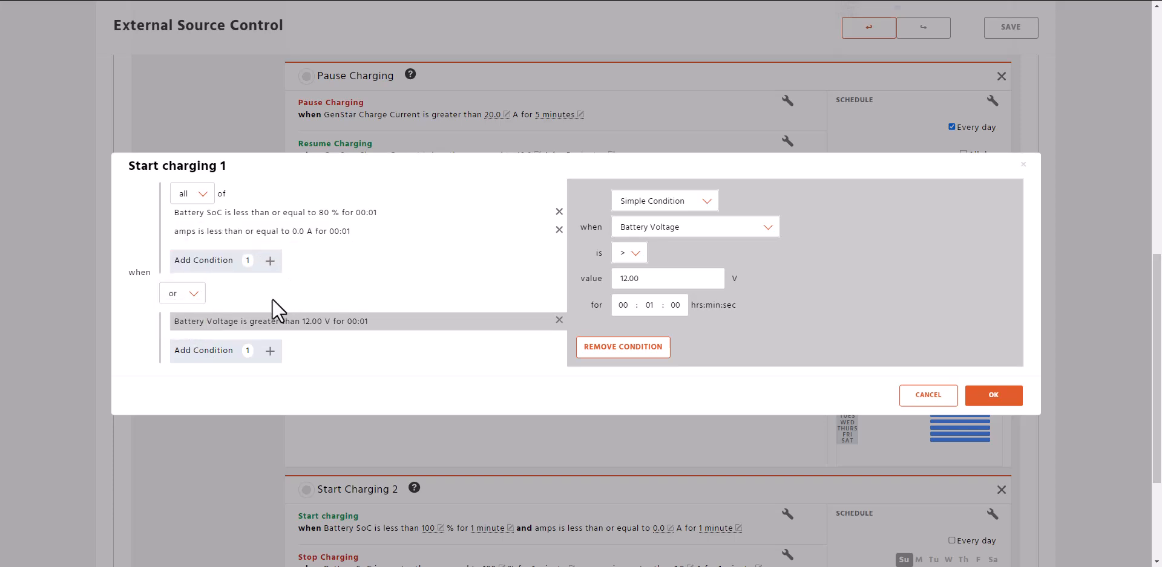